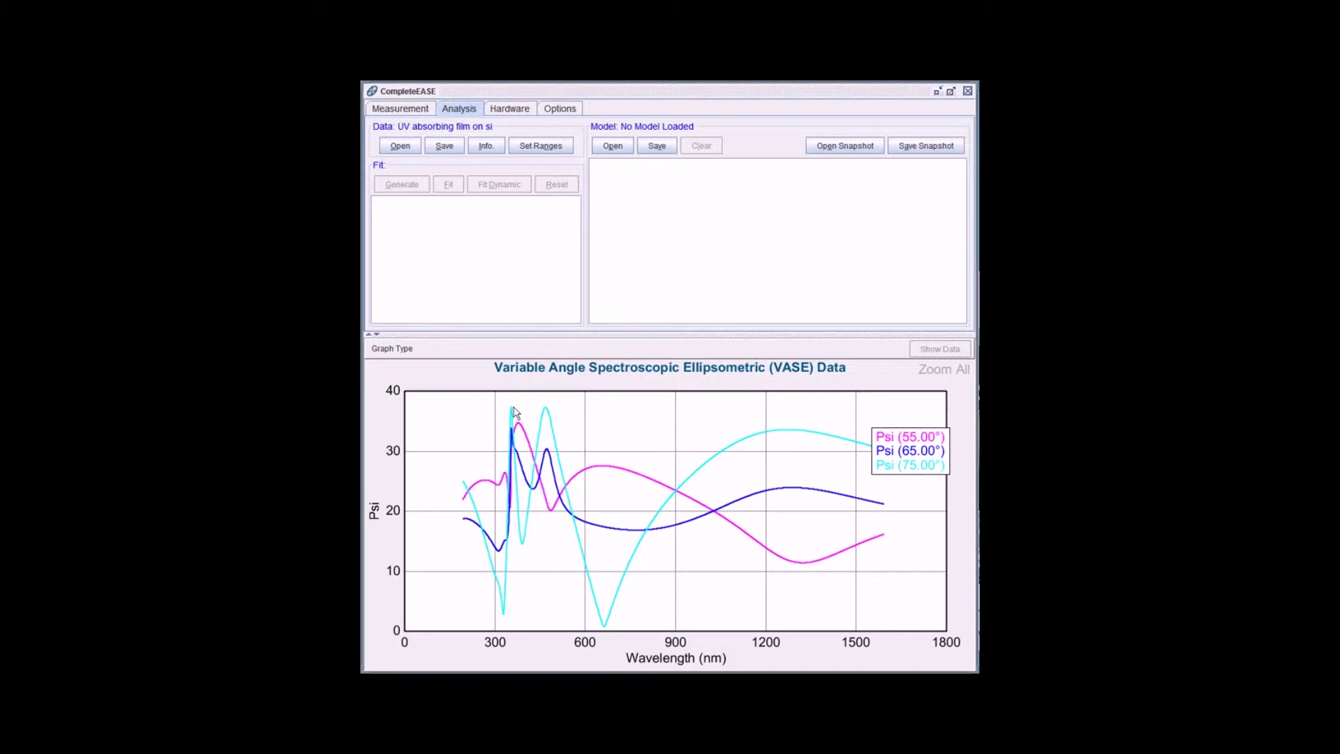
Step: Restrict the data's wavelength range to a minimum of 400 nm
drag(519, 412, 872, 398)
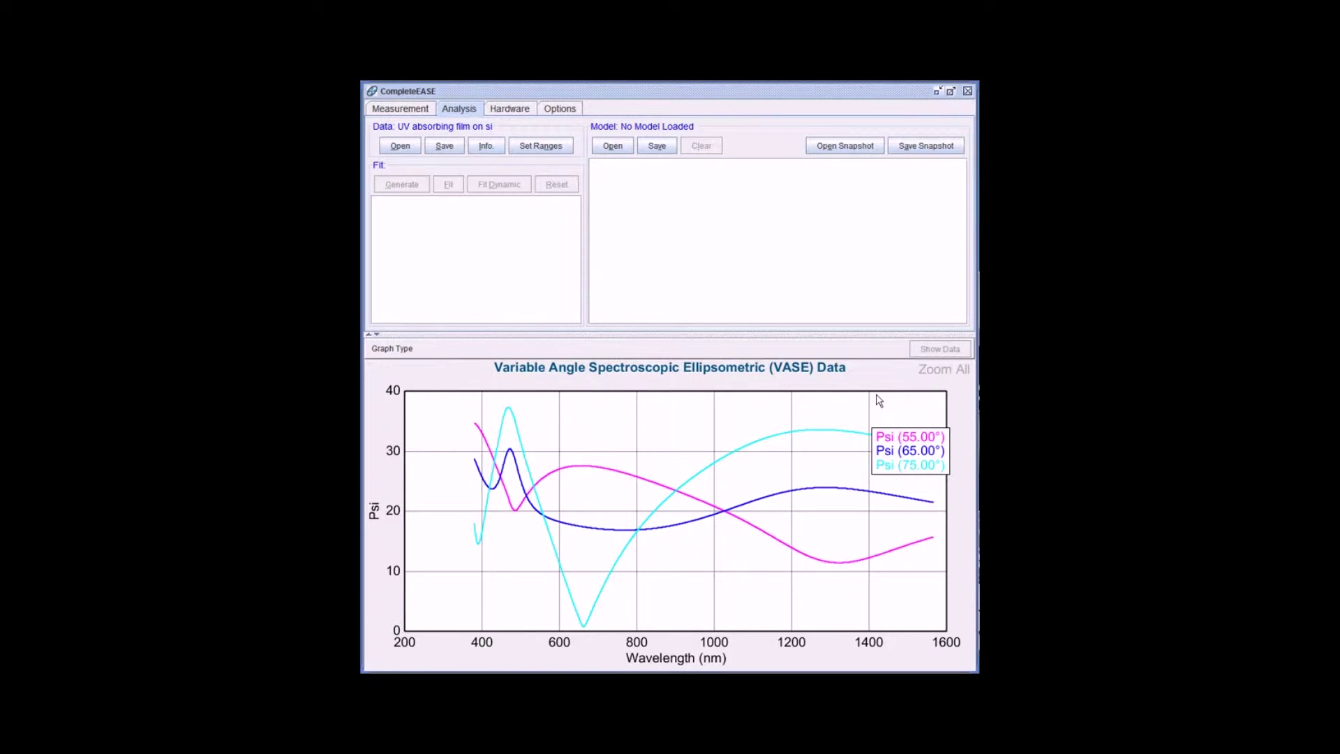
click(939, 374)
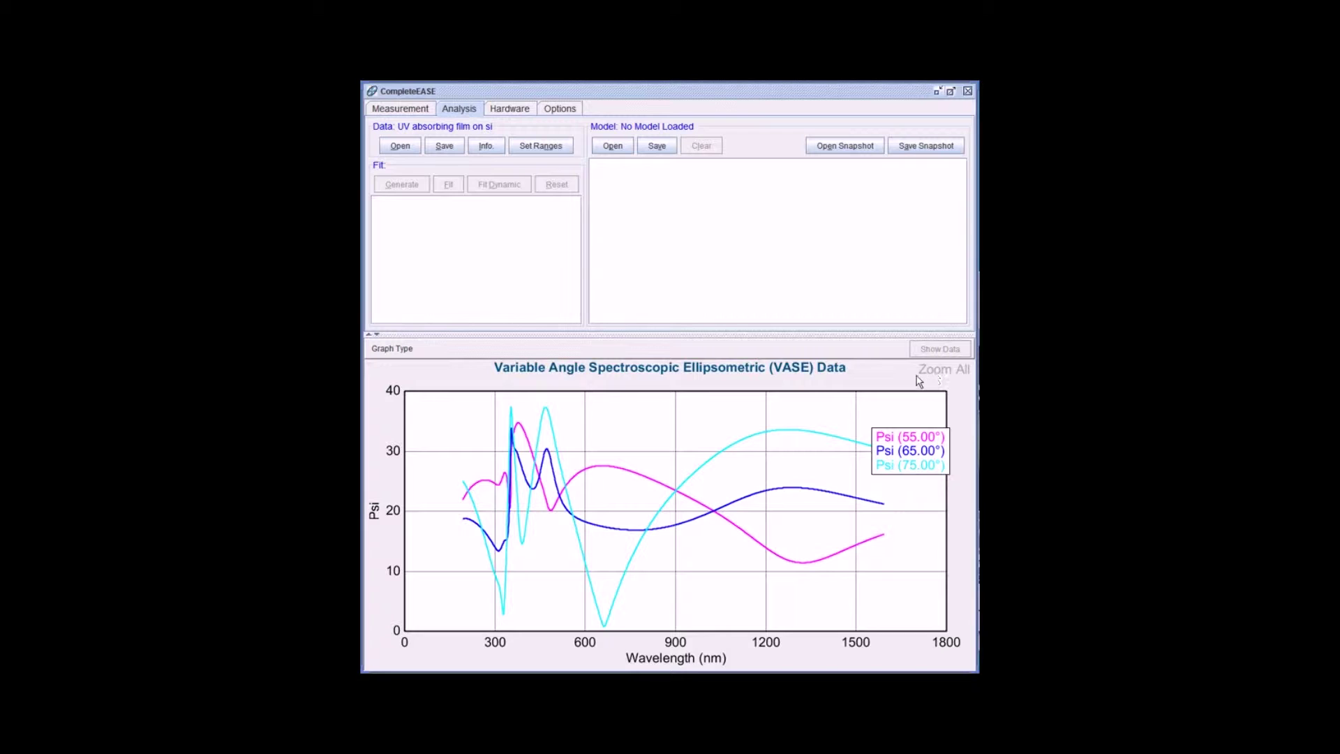
click(539, 146)
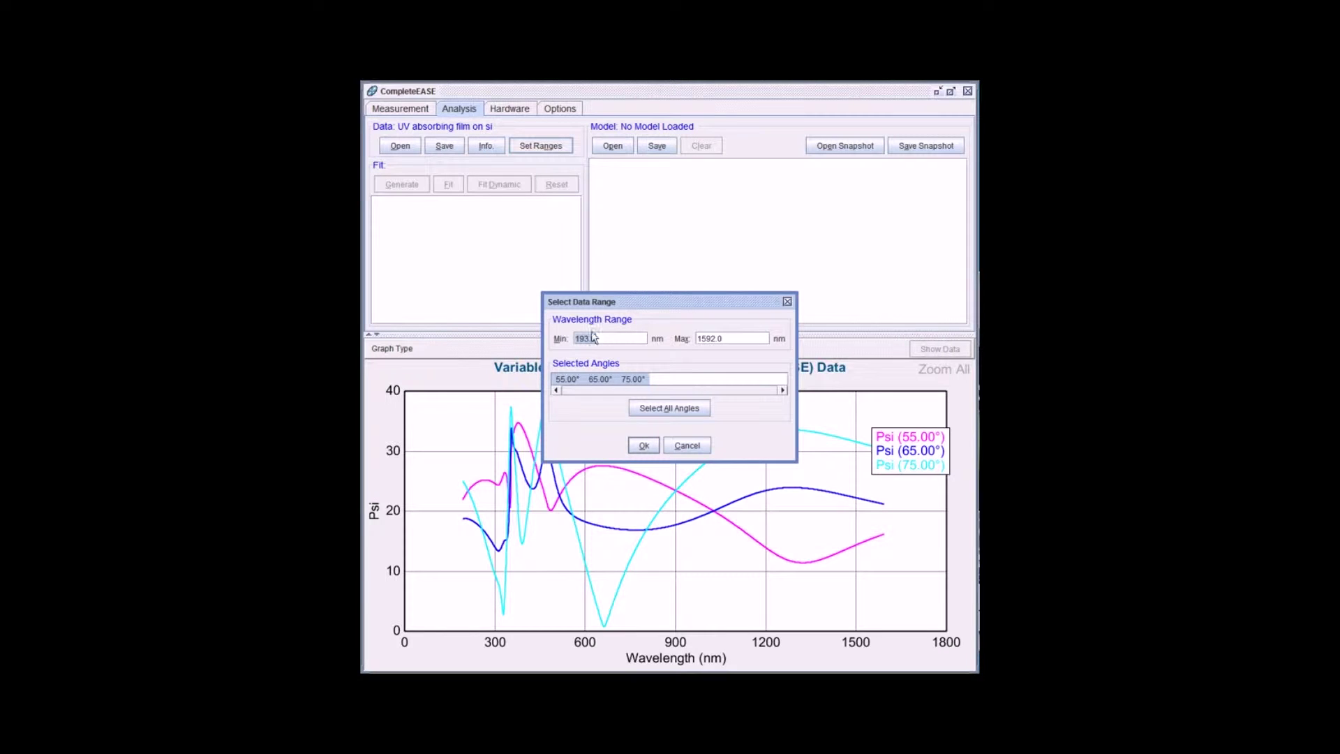
text(4)
key(Return)
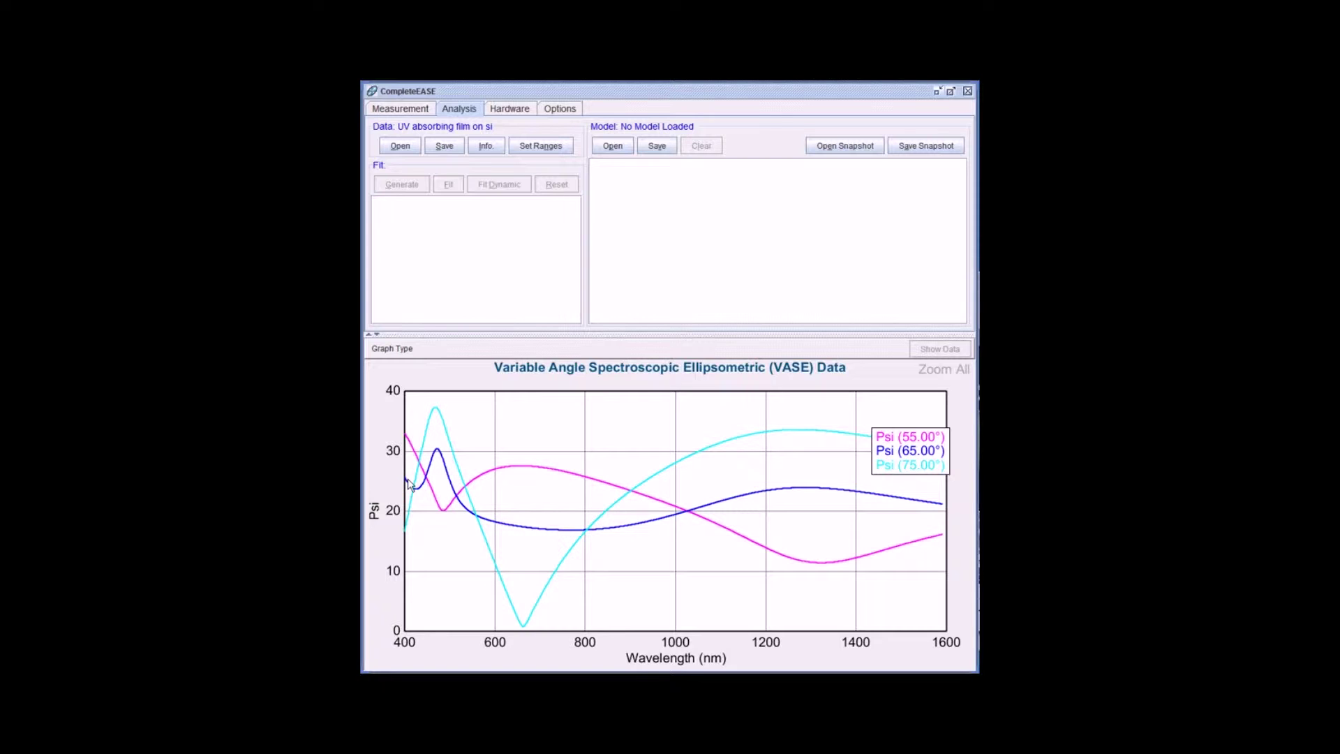
Step: Load the Blank.mod model from the Basic folder
click(607, 146)
click(458, 271)
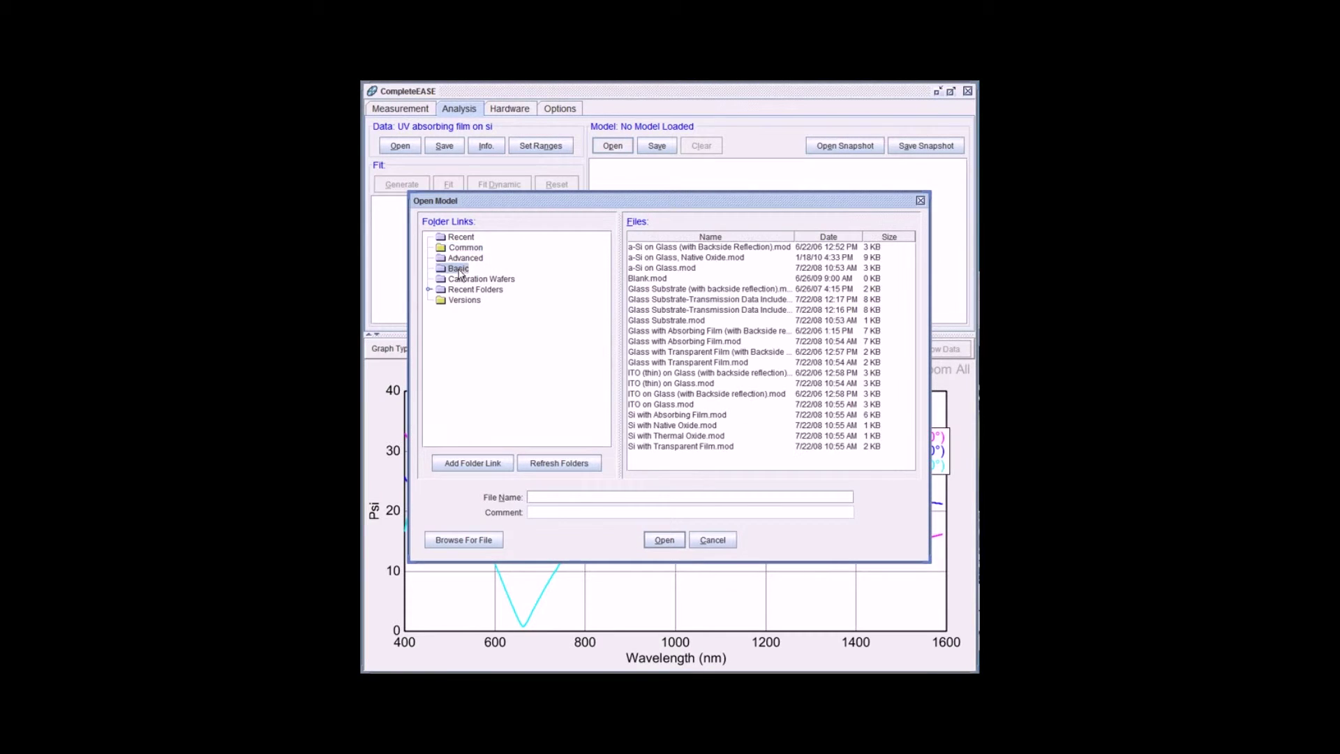
click(652, 278)
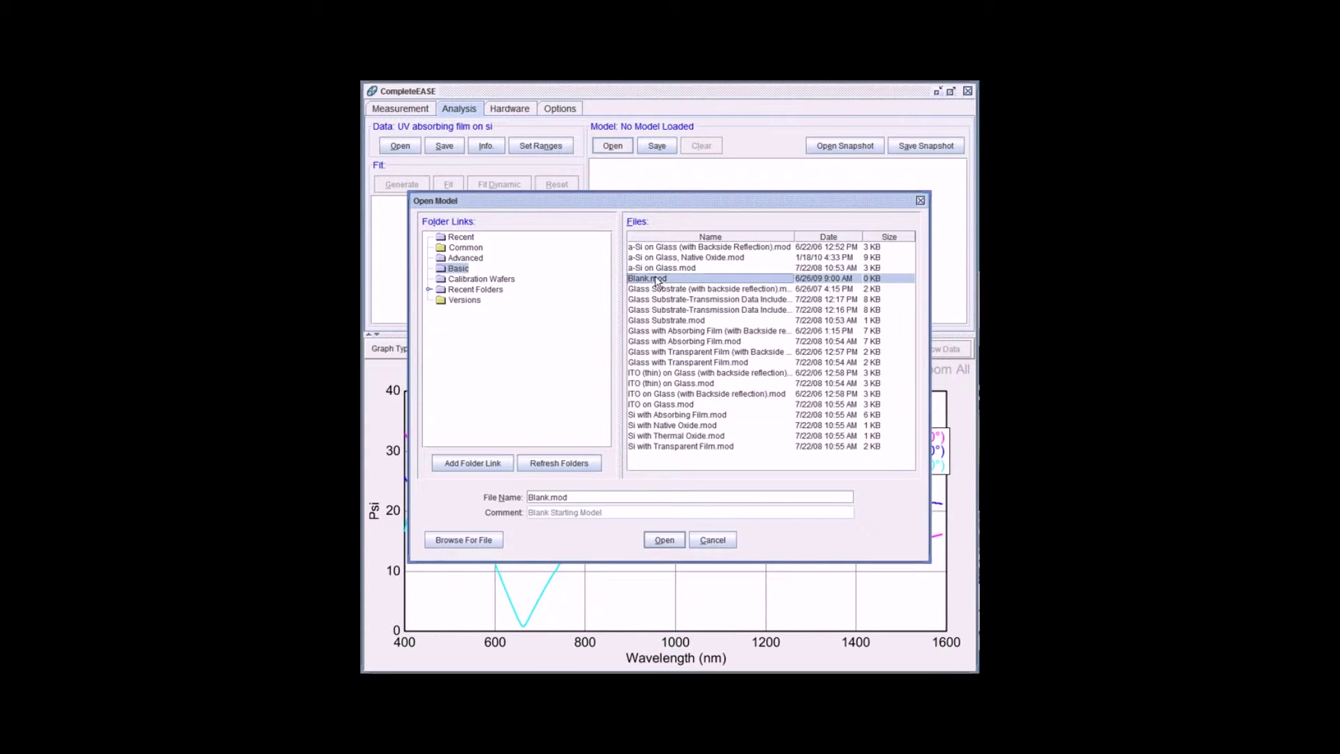
click(664, 541)
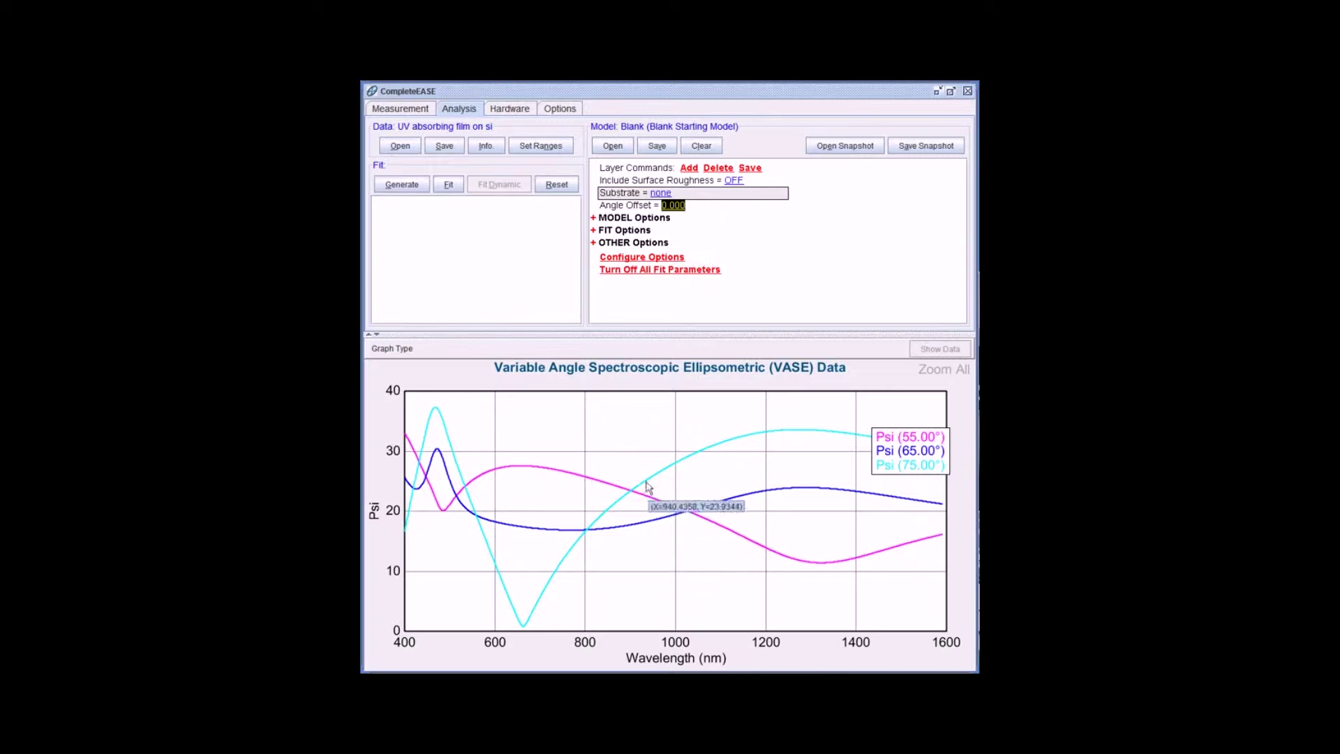
Step: Set the substrate to Si_JAW.mat from the Semiconductor materials and move the graph legend clear of the curves
click(656, 195)
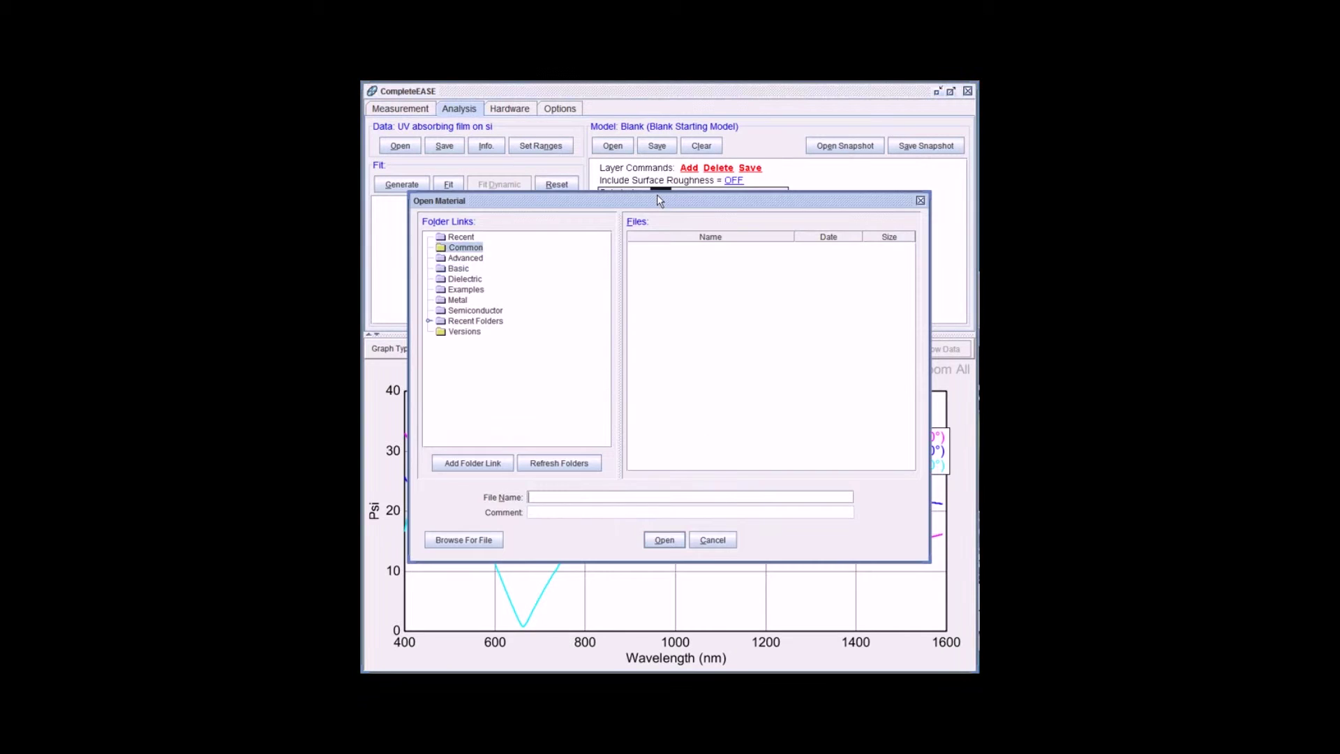
click(450, 310)
drag(910, 269, 916, 429)
click(650, 329)
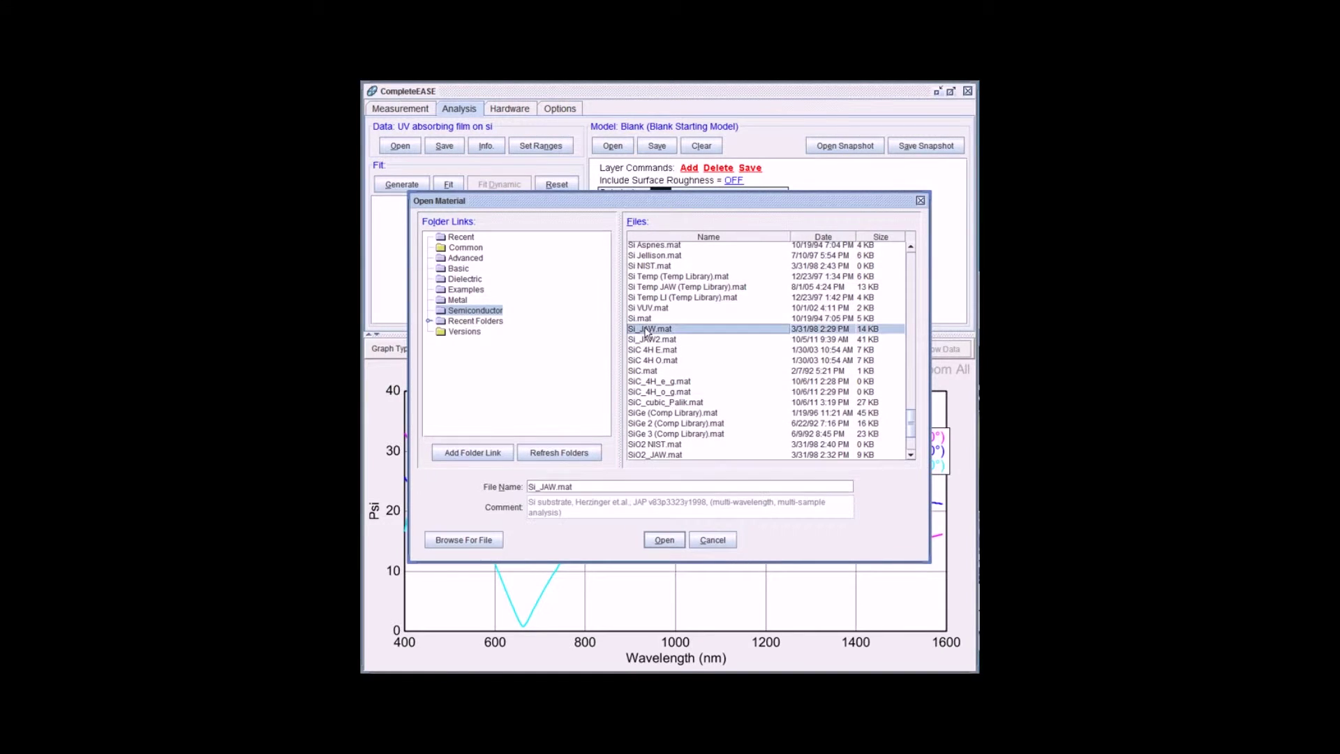
click(663, 541)
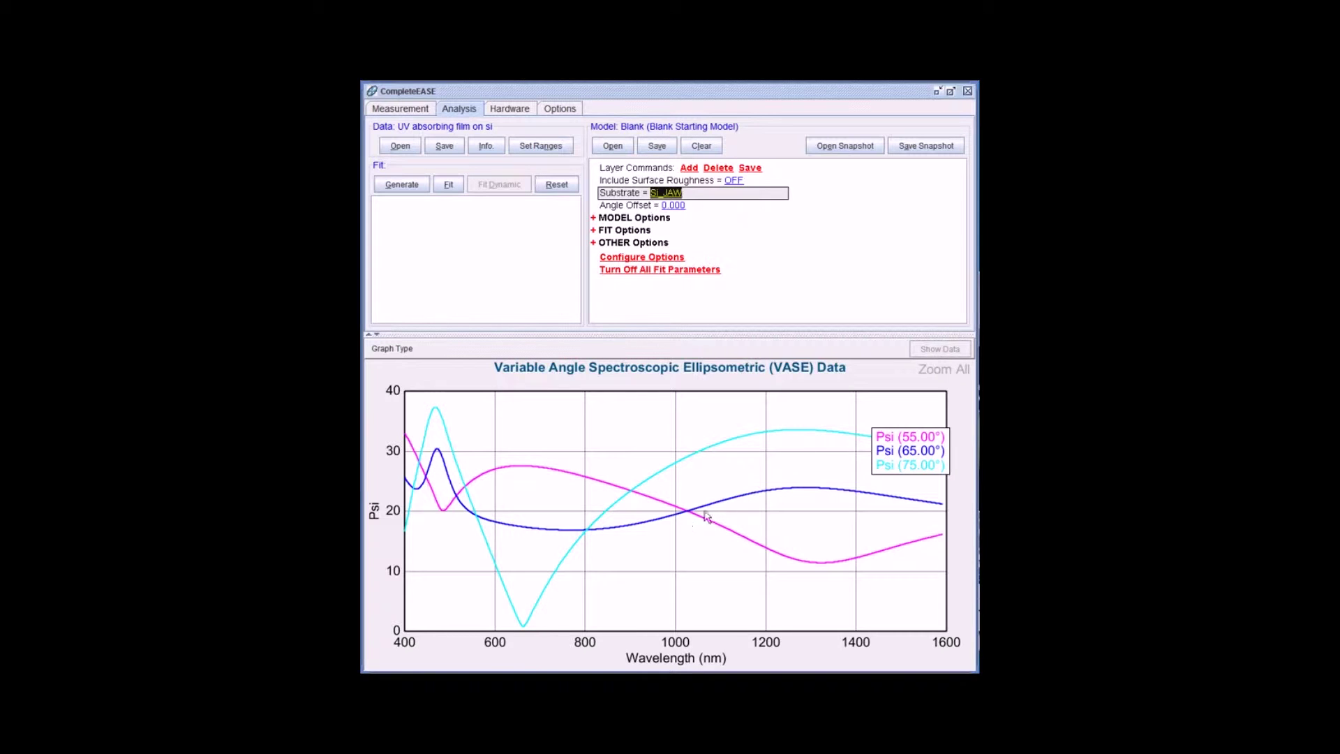
drag(905, 450, 896, 583)
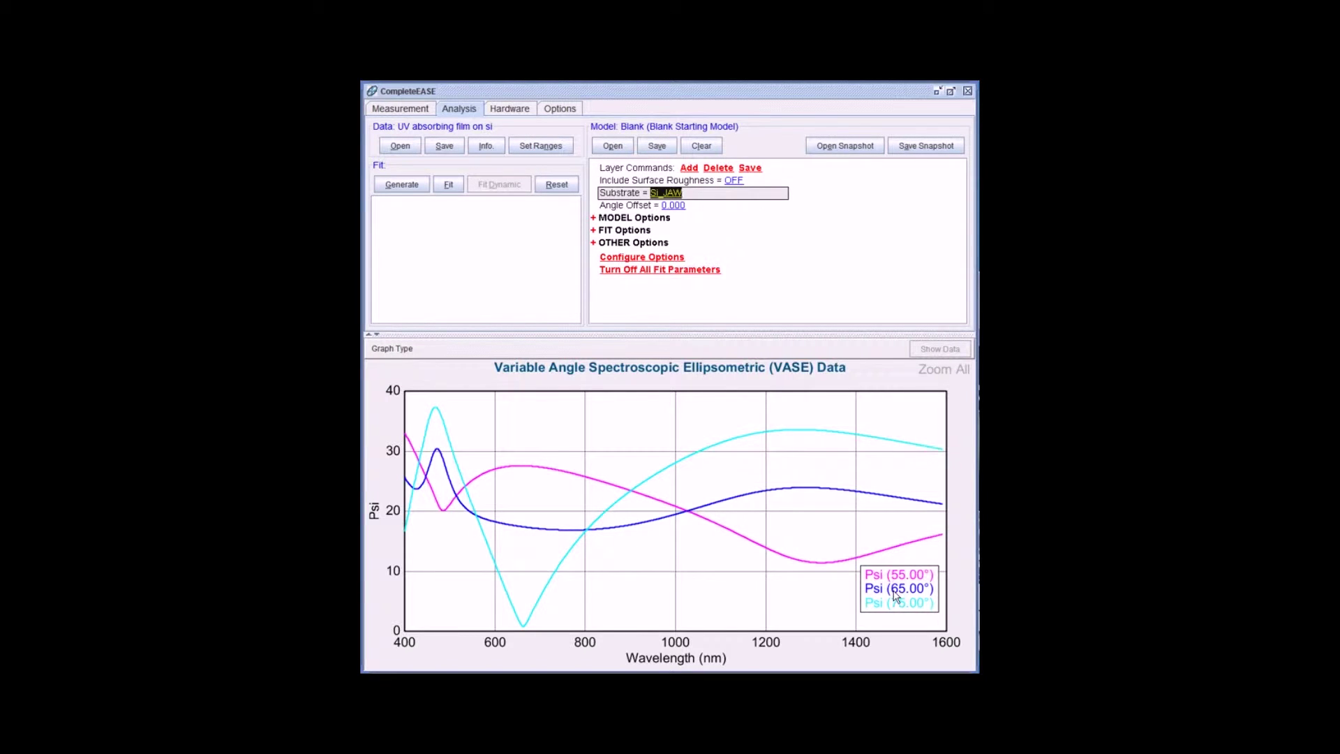
Step: Add a layer above the Si_JAW substrate using B-Spline.mat from the Basic materials
click(685, 174)
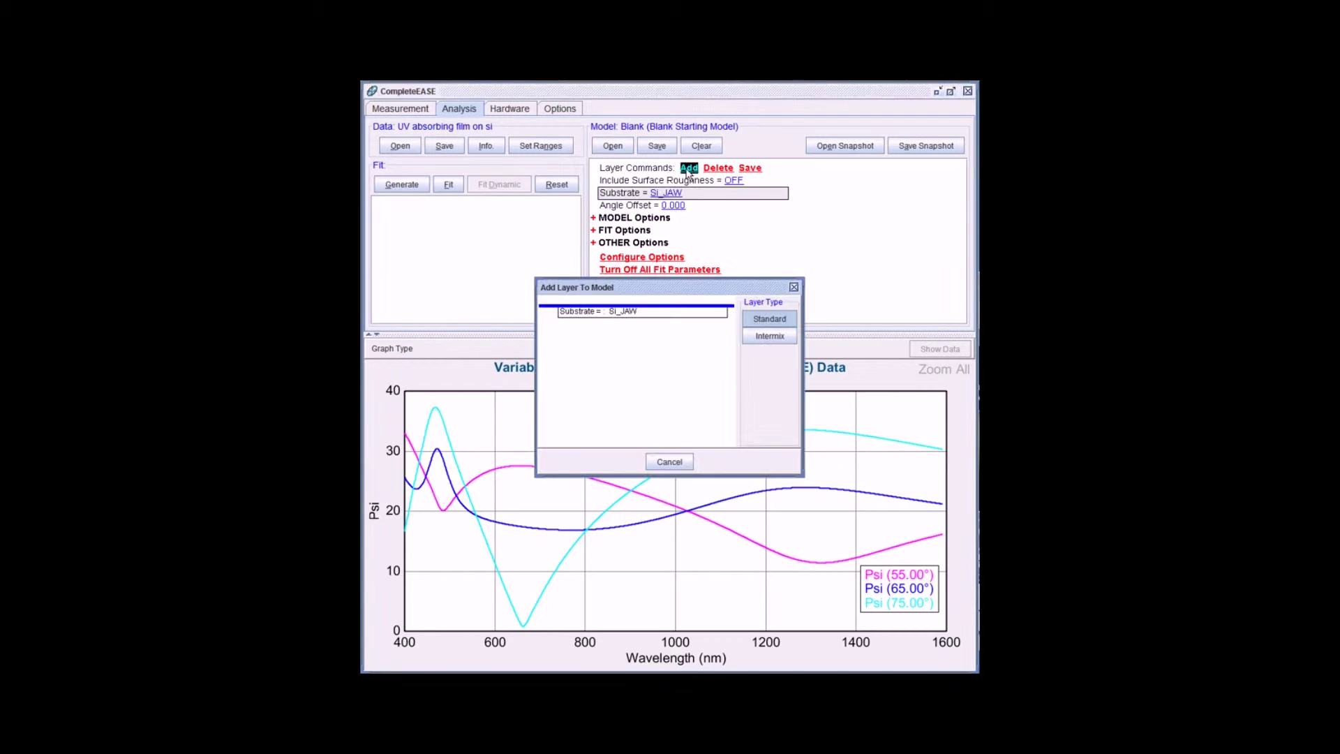
double_click(614, 307)
click(464, 280)
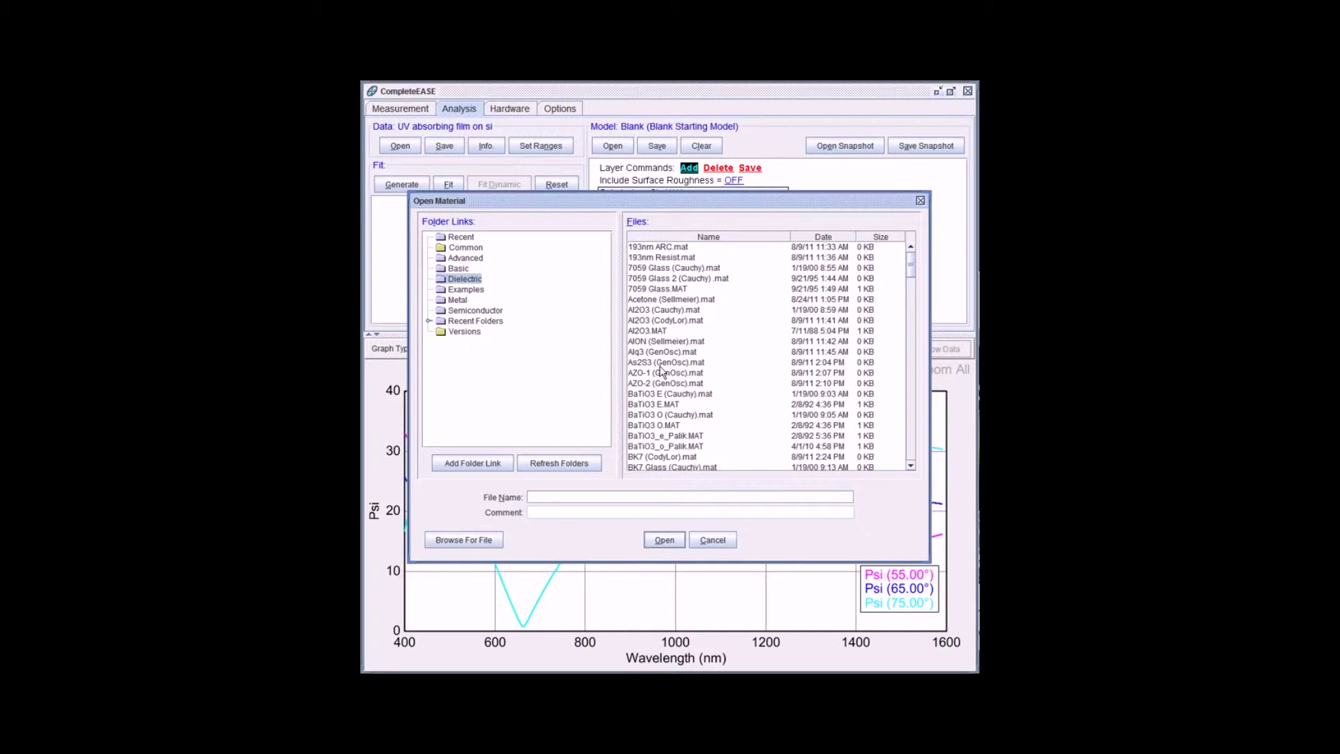
drag(910, 267, 910, 425)
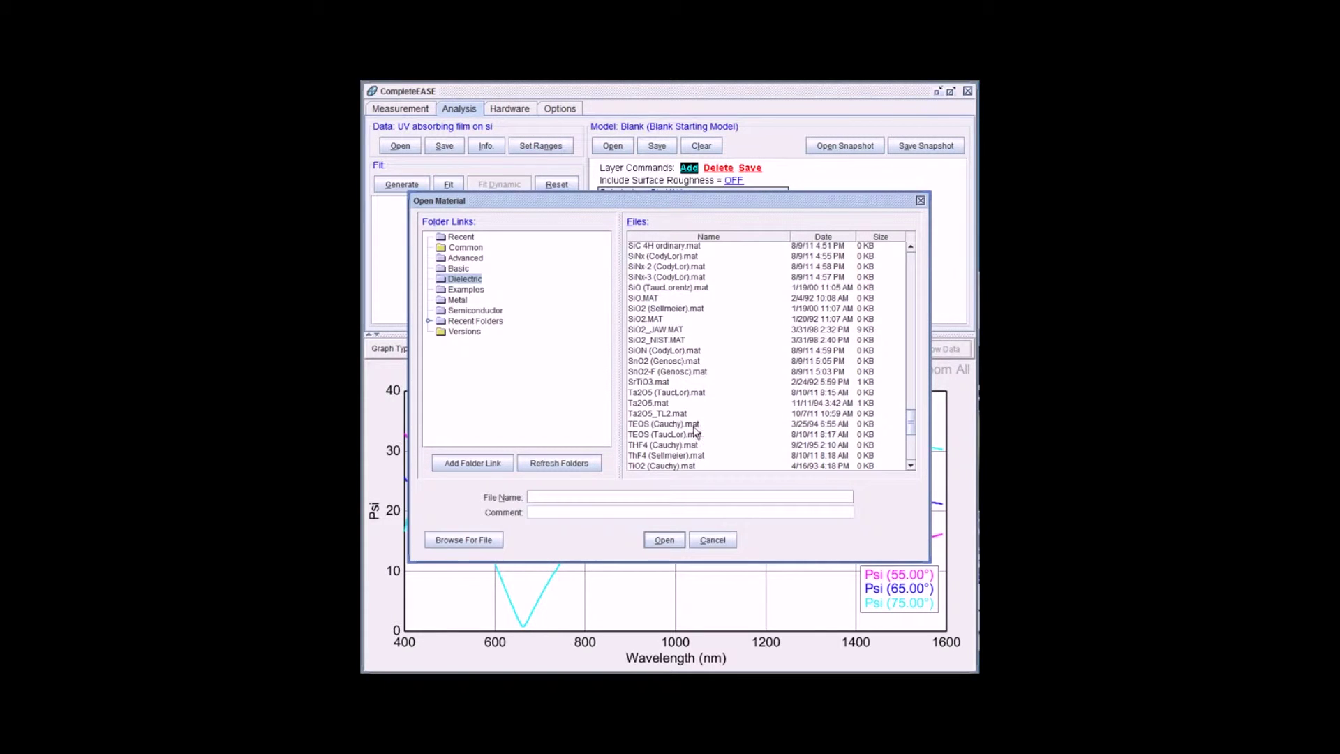
click(450, 267)
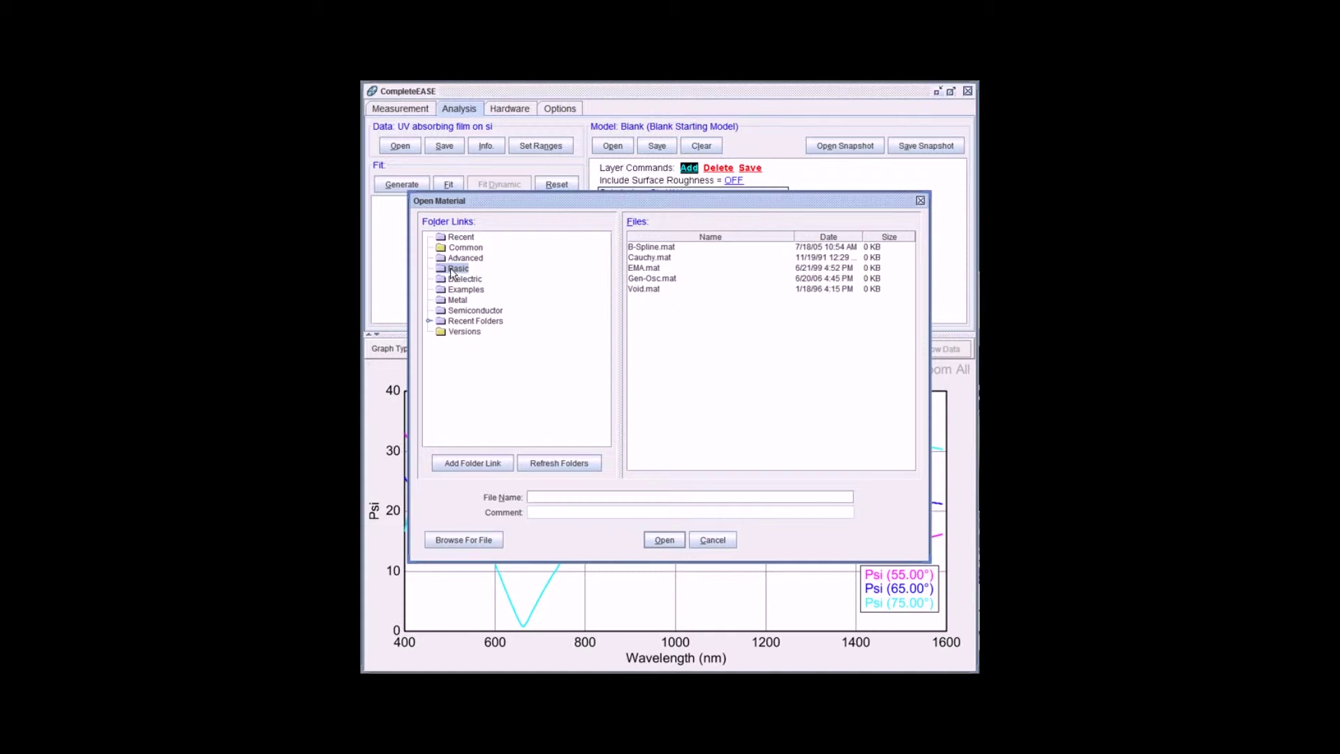
click(665, 248)
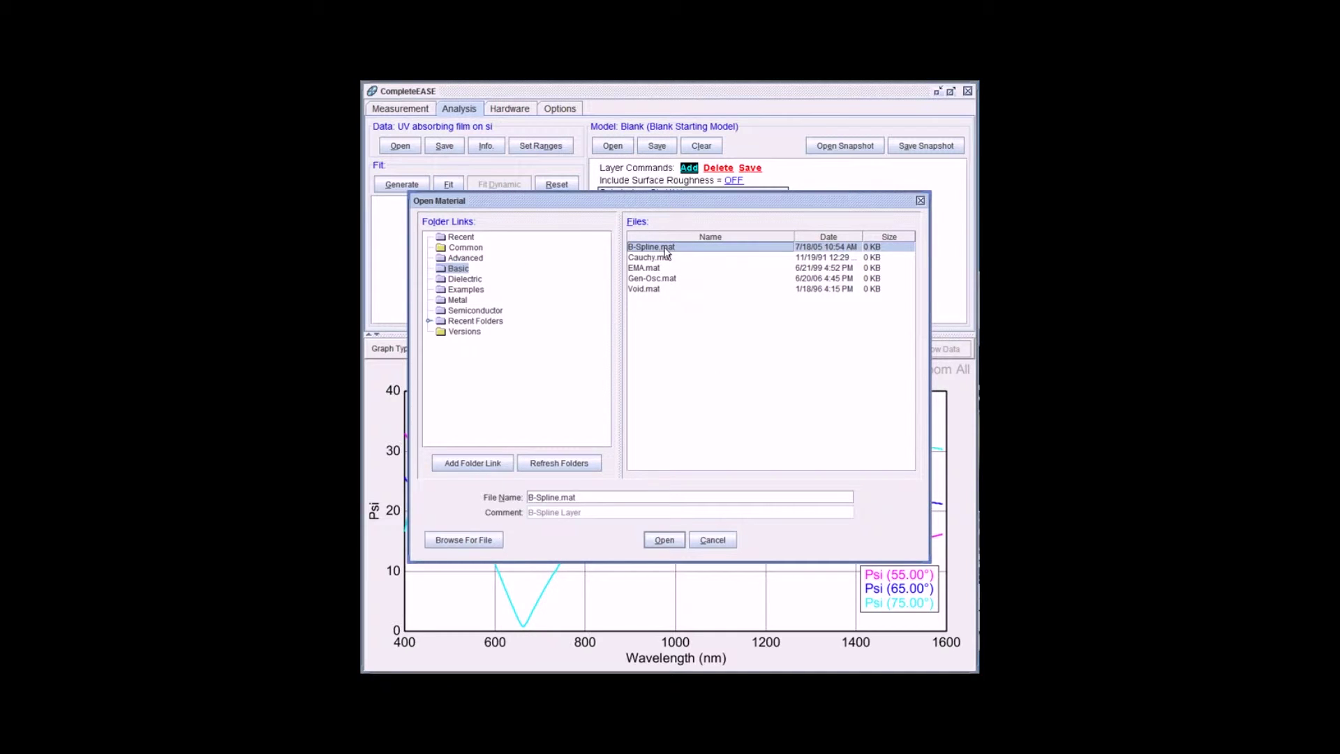
click(663, 542)
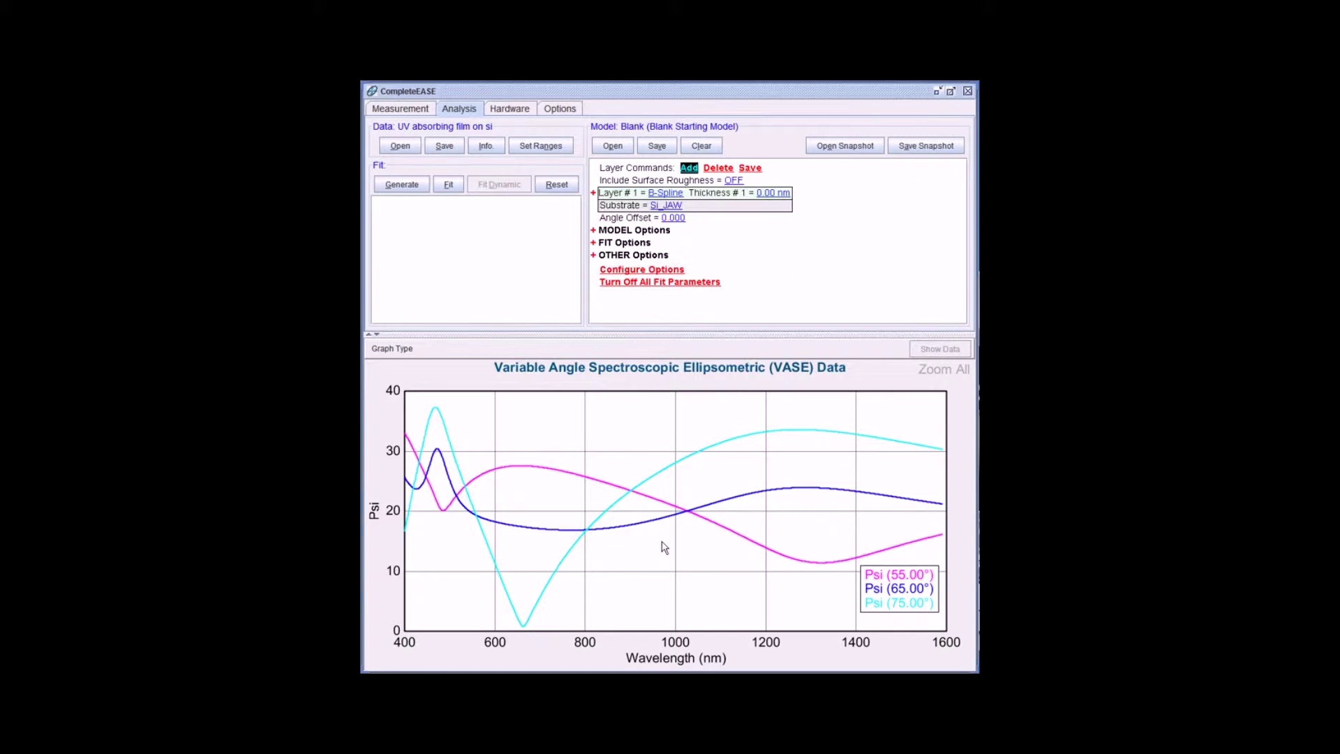
Step: Set the B-Spline layer's thickness to 100 nm and generate the model curves, keeping the graph legend clear of them
click(593, 194)
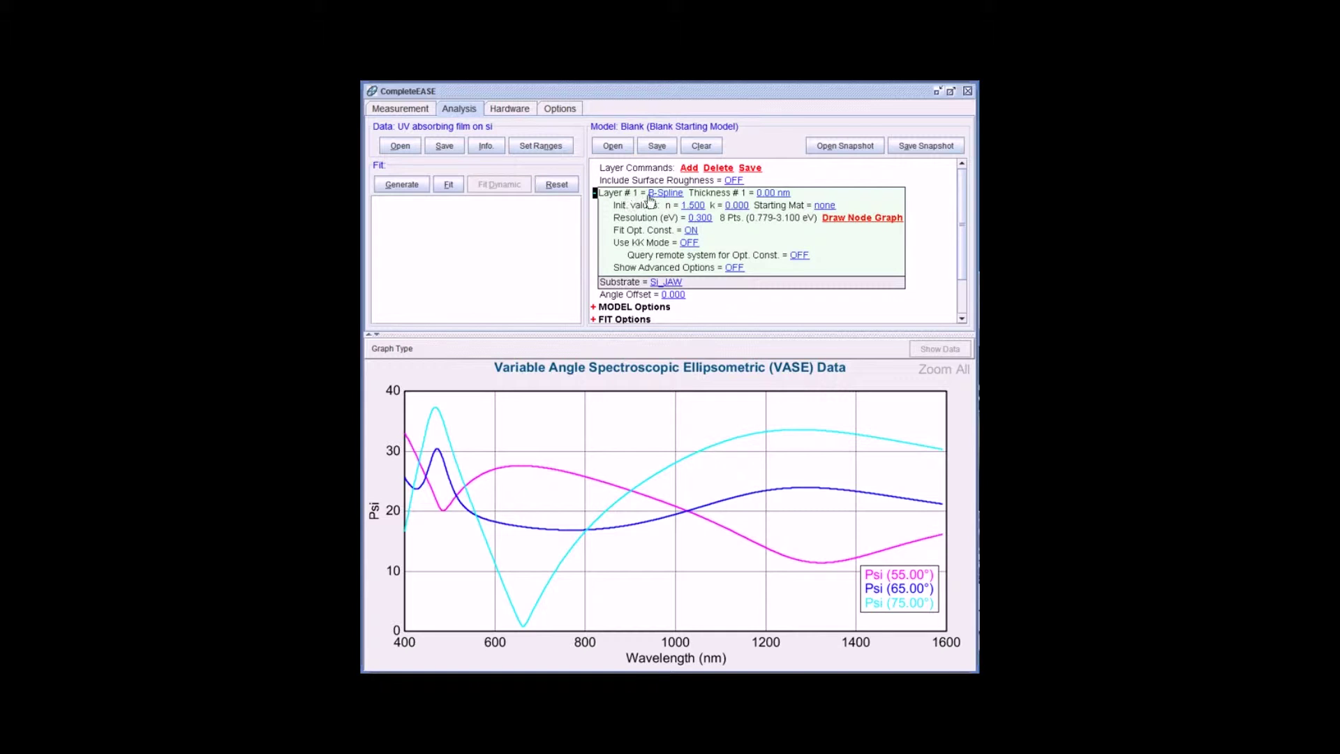
click(775, 194)
text(1)
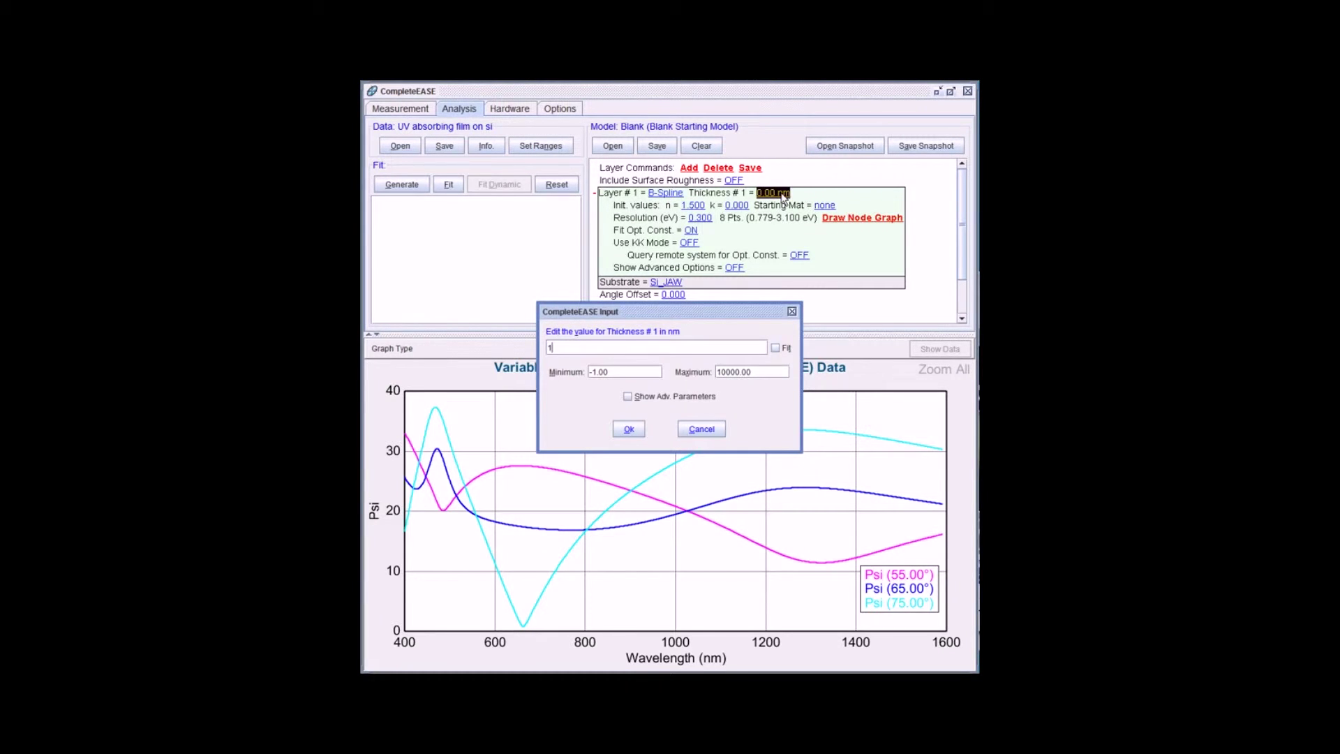
text(00)
key(Return)
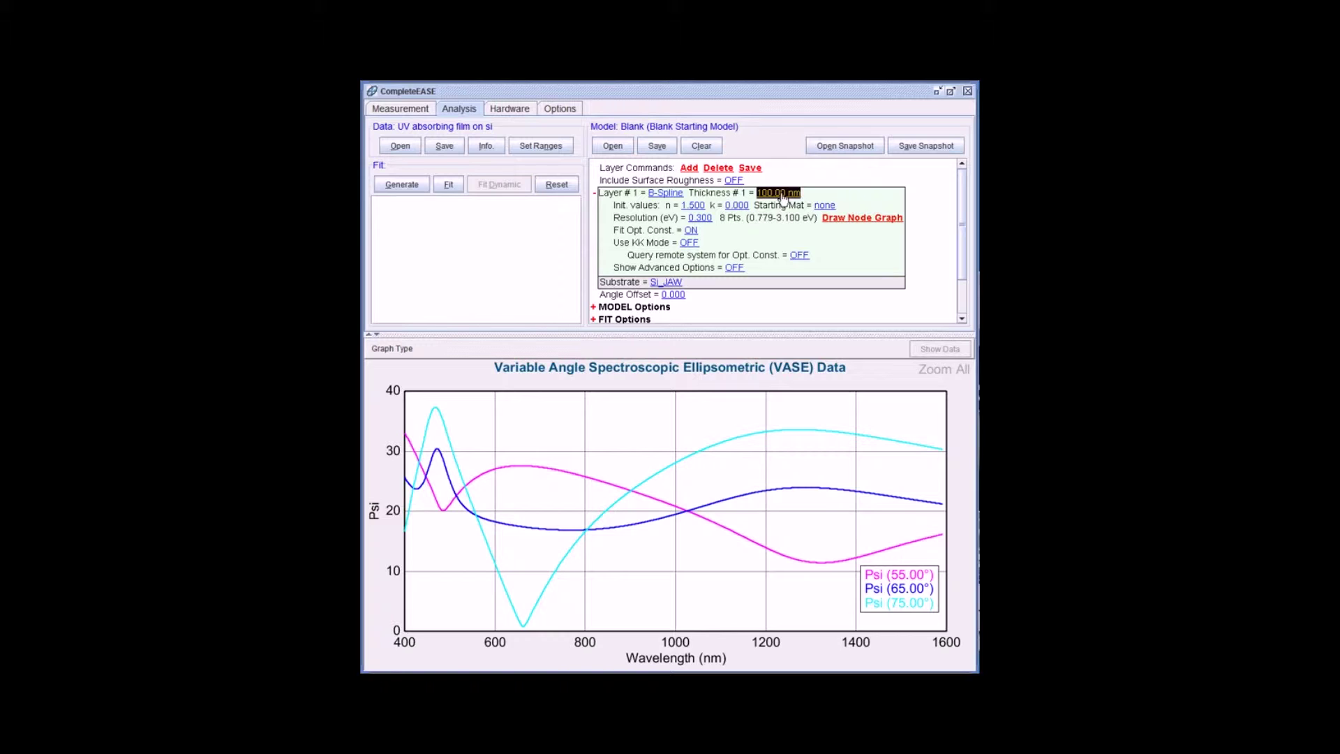
click(405, 185)
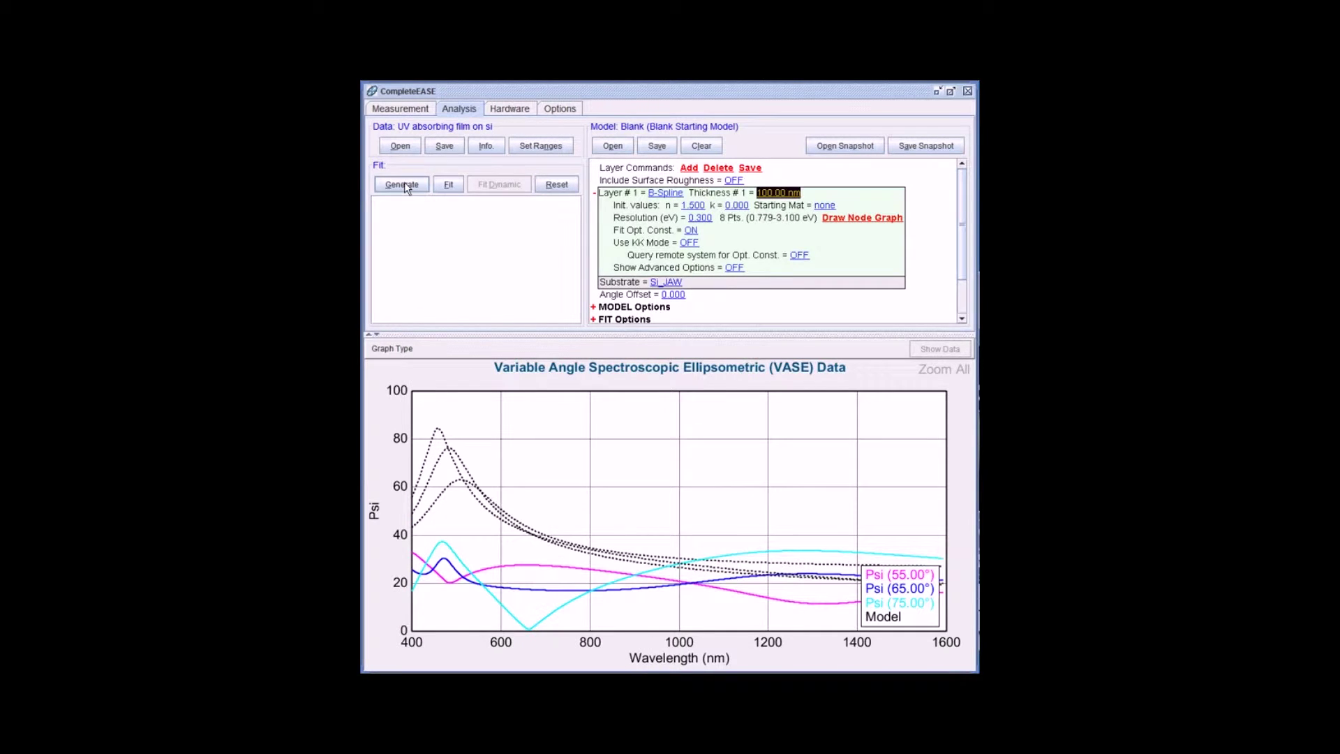
drag(886, 592, 874, 433)
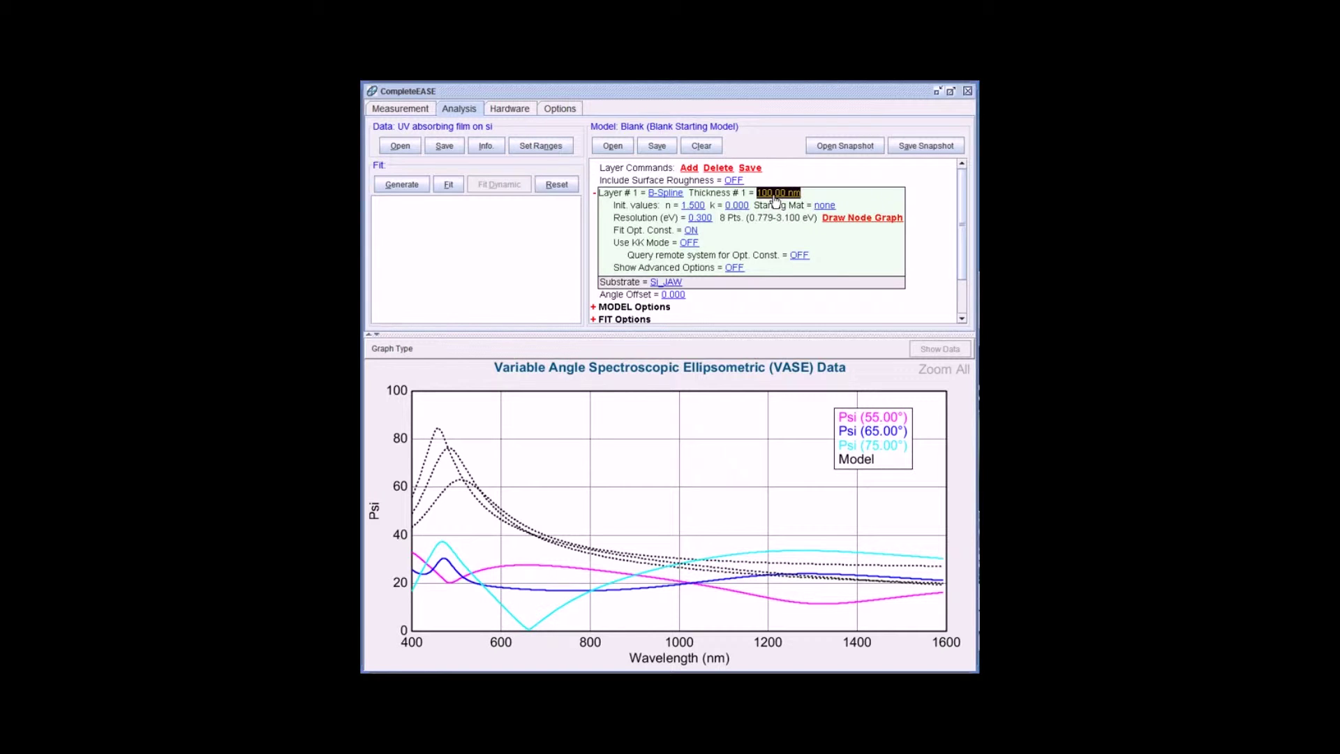
Step: Raise the B-Spline layer's thickness to 290 nm and compare the model curves with the measured Psi data
scroll(776, 202, up, 11)
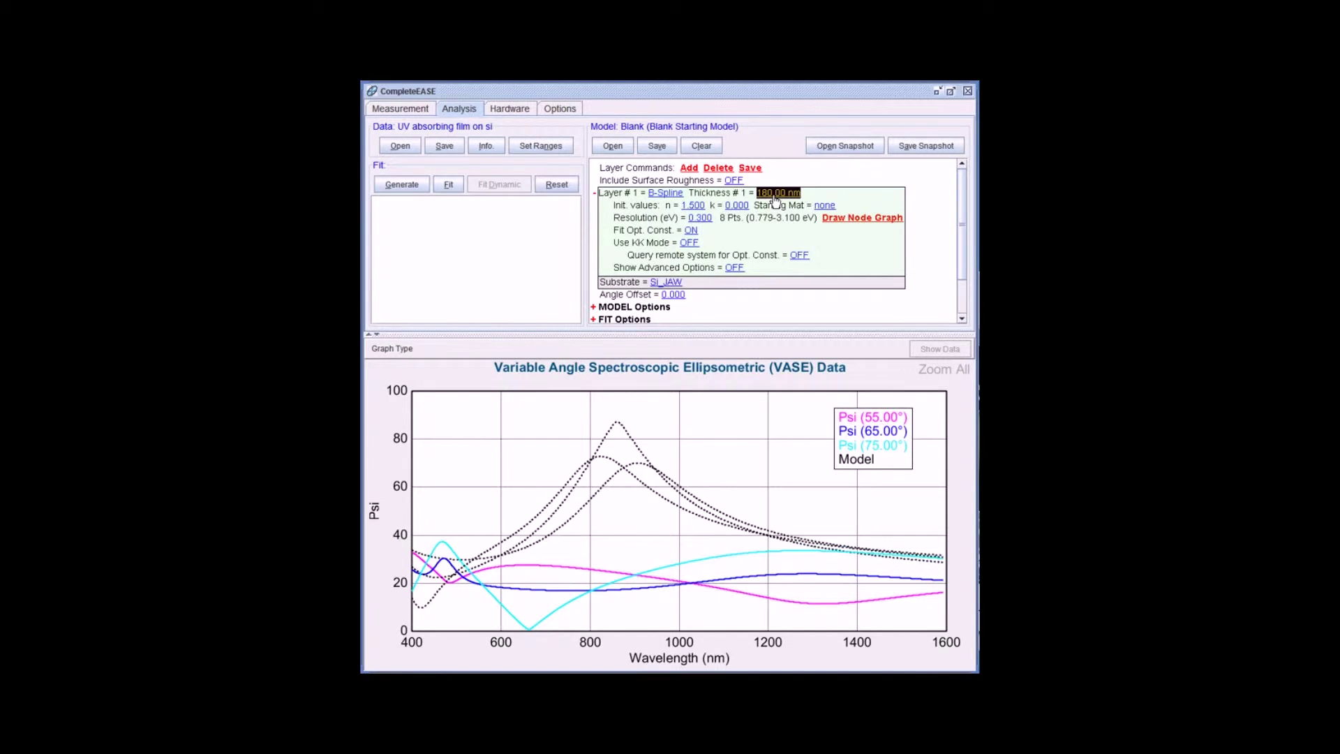
scroll(776, 202, up, 8)
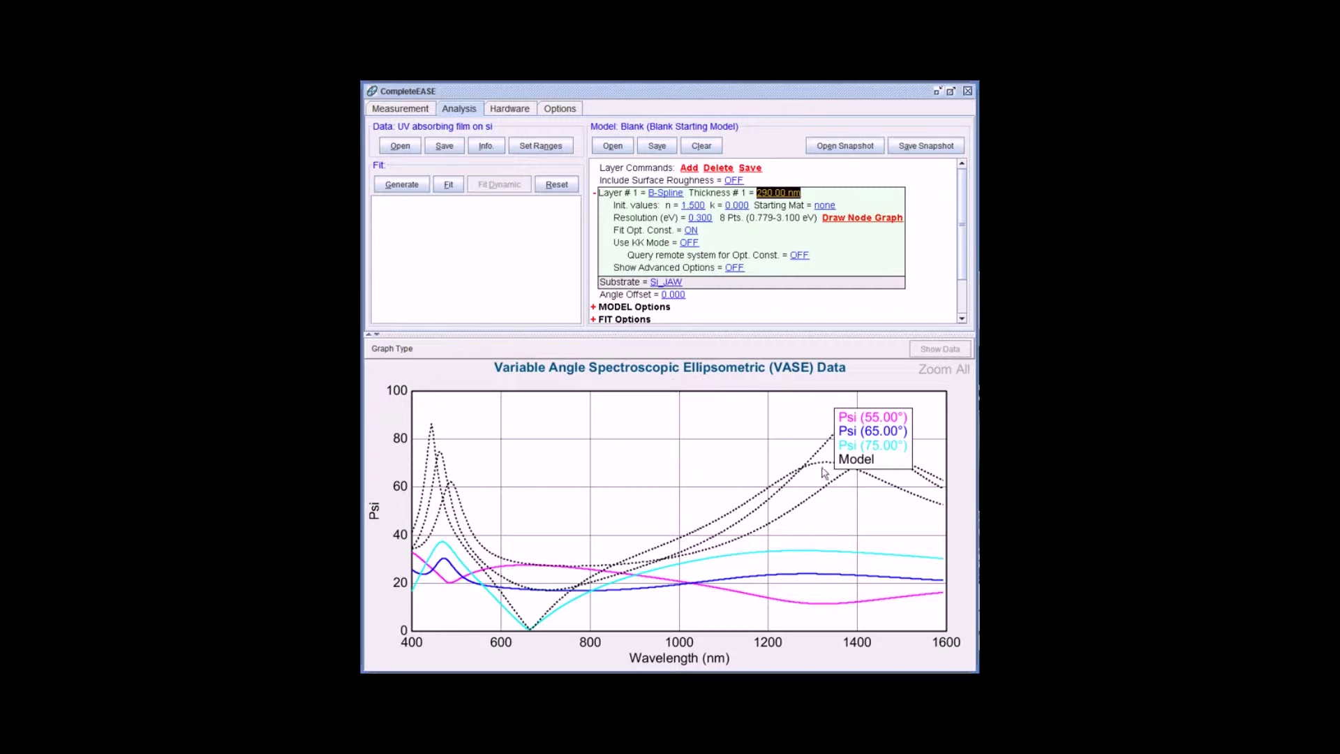
mouse_move(829, 485)
Step: Raise the B-Spline layer's initial index n to 2.300
drag(692, 209, 702, 208)
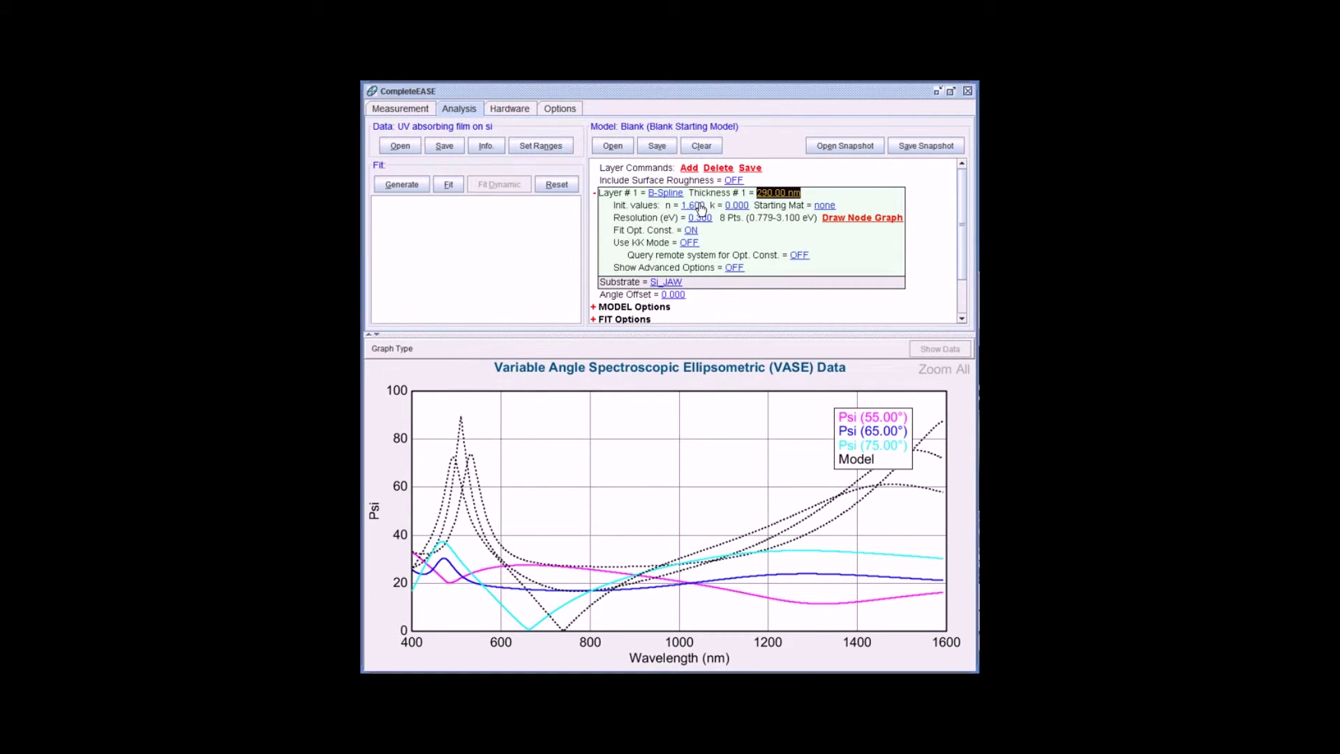
scroll(701, 207, up, 1)
scroll(701, 208, up, 3)
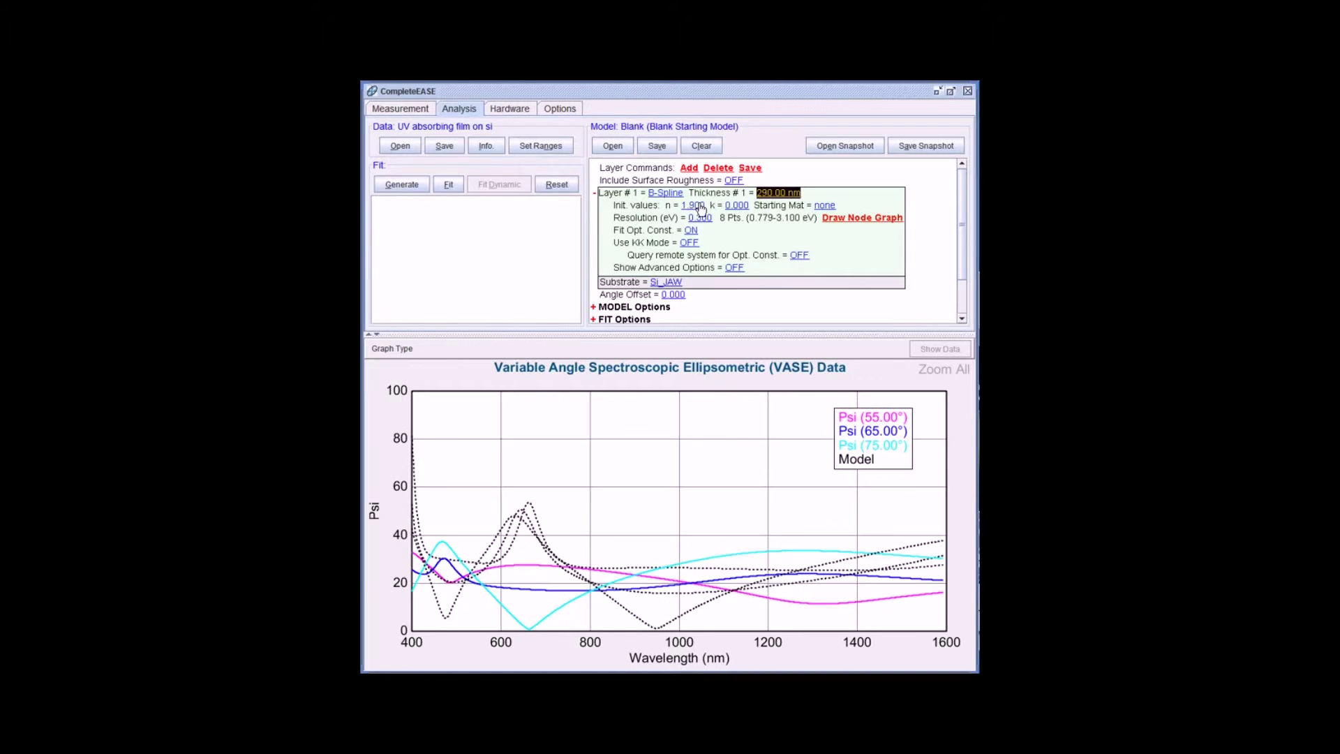
scroll(702, 208, up, 1)
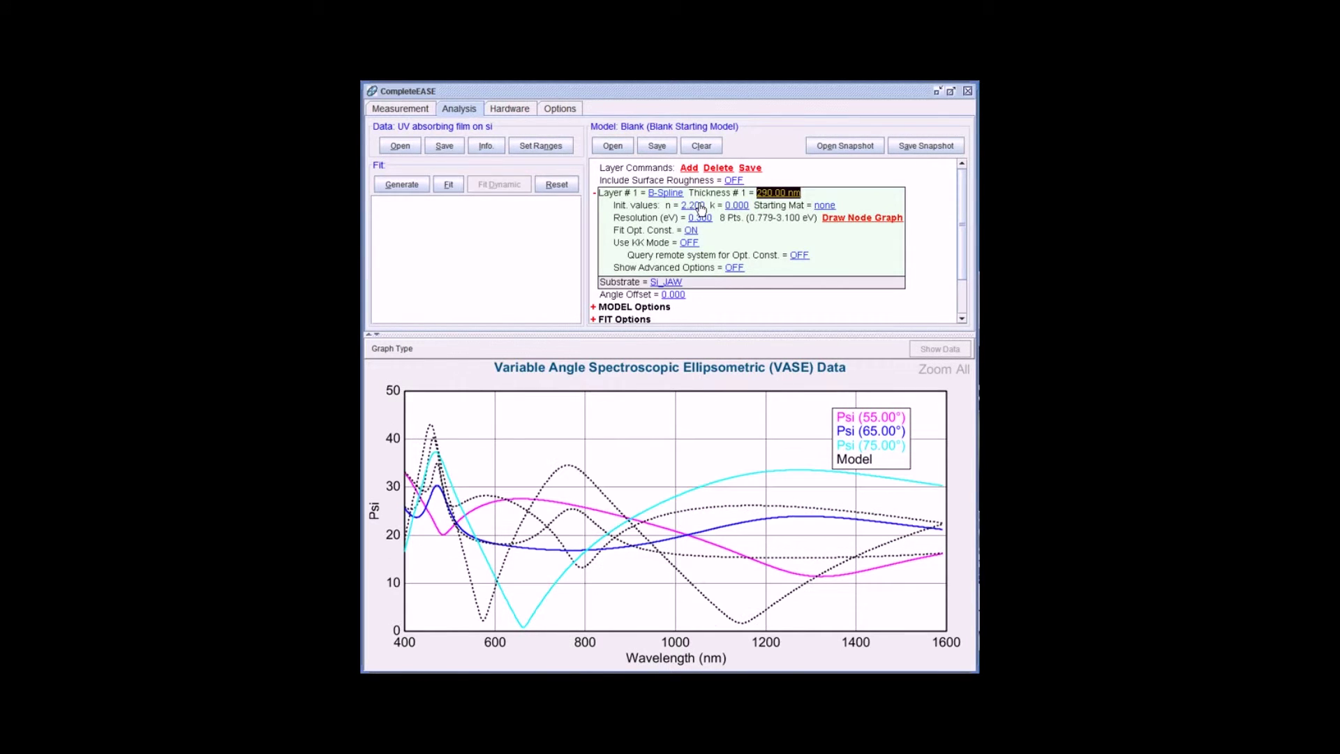
scroll(701, 208, up, 1)
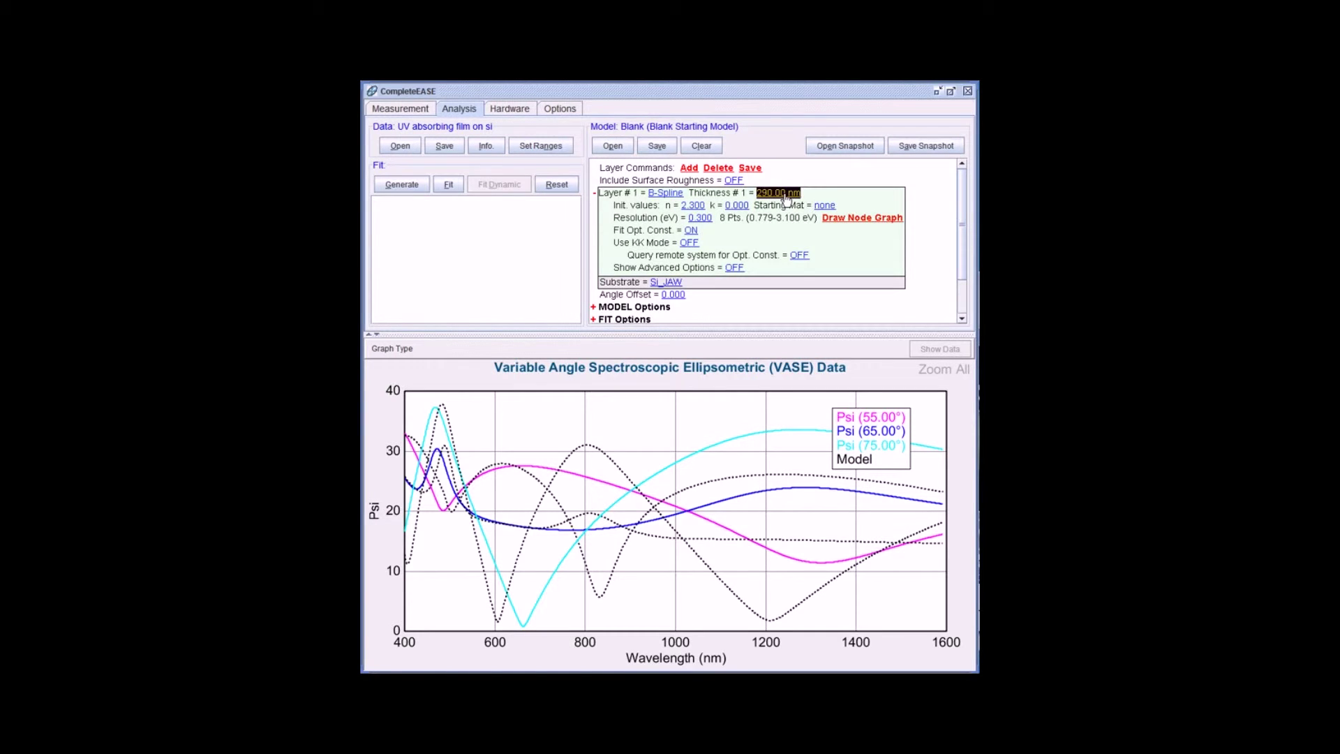
Step: Lower the B-Spline layer's thickness to 160 nm to approach the measured Psi curves
scroll(787, 200, down, 3)
scroll(786, 200, down, 9)
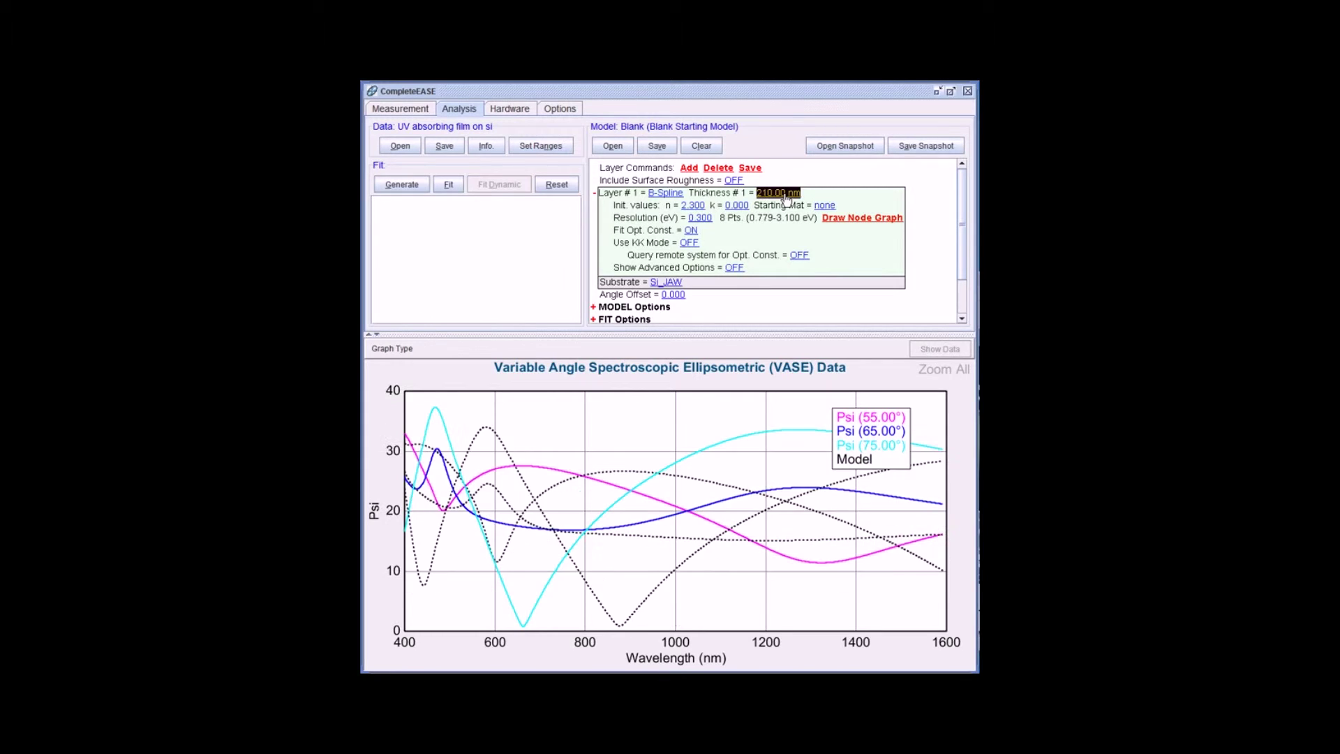
scroll(786, 200, down, 1)
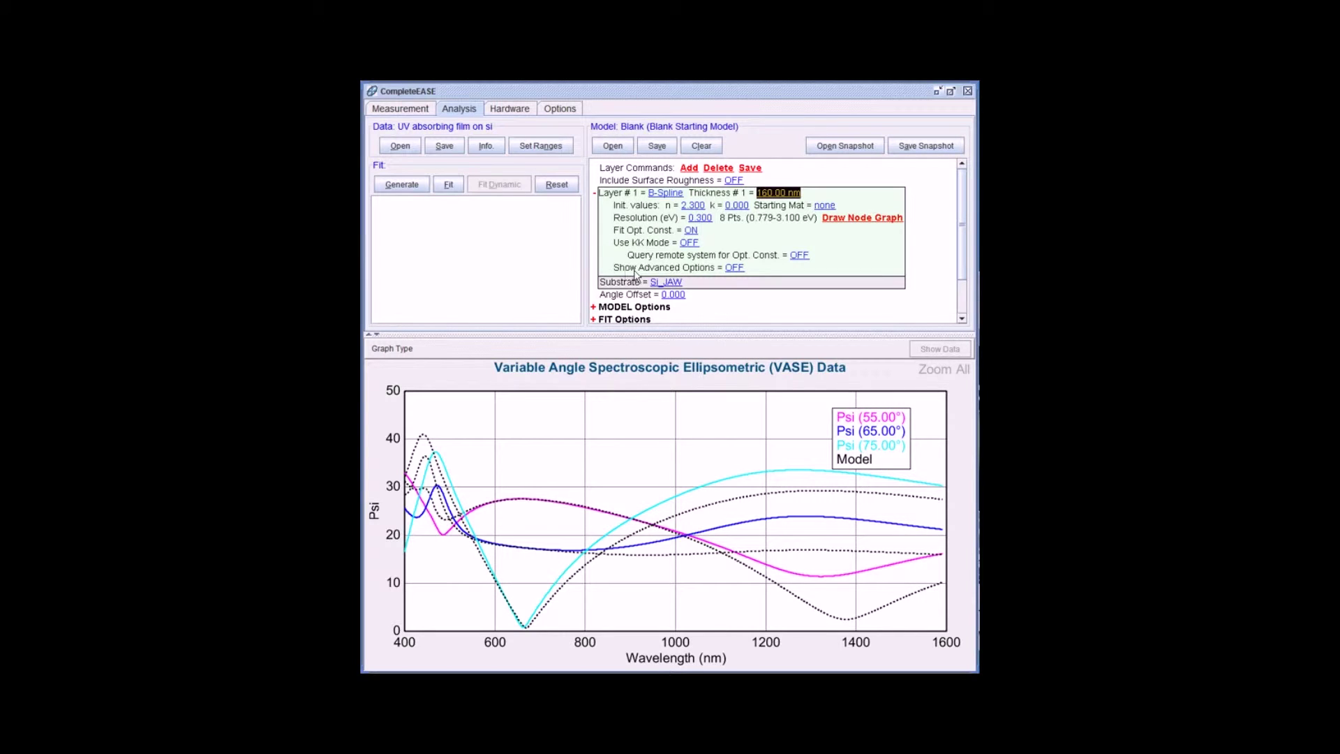
Step: Show the B-Spline layer's advanced options and turn Assume Transparent Region on with Assume Band Gap off
click(732, 268)
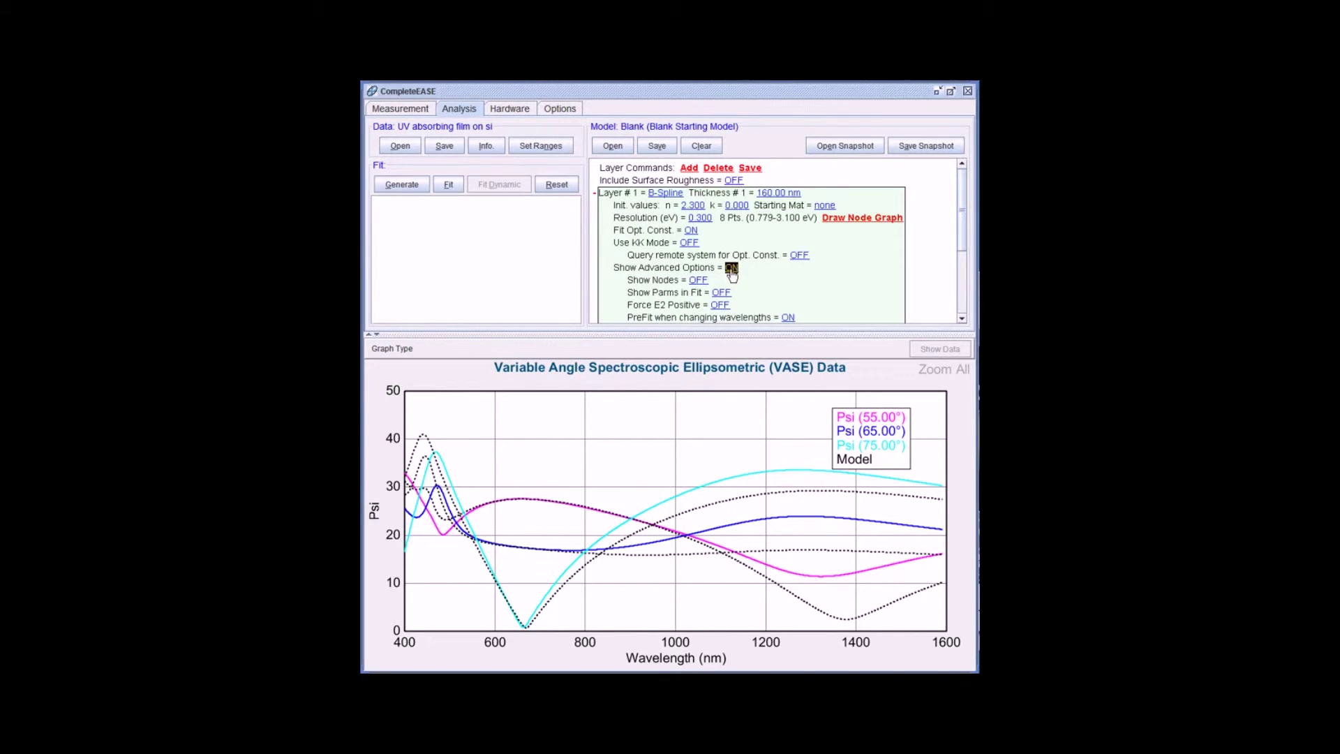
scroll(732, 272, down, 2)
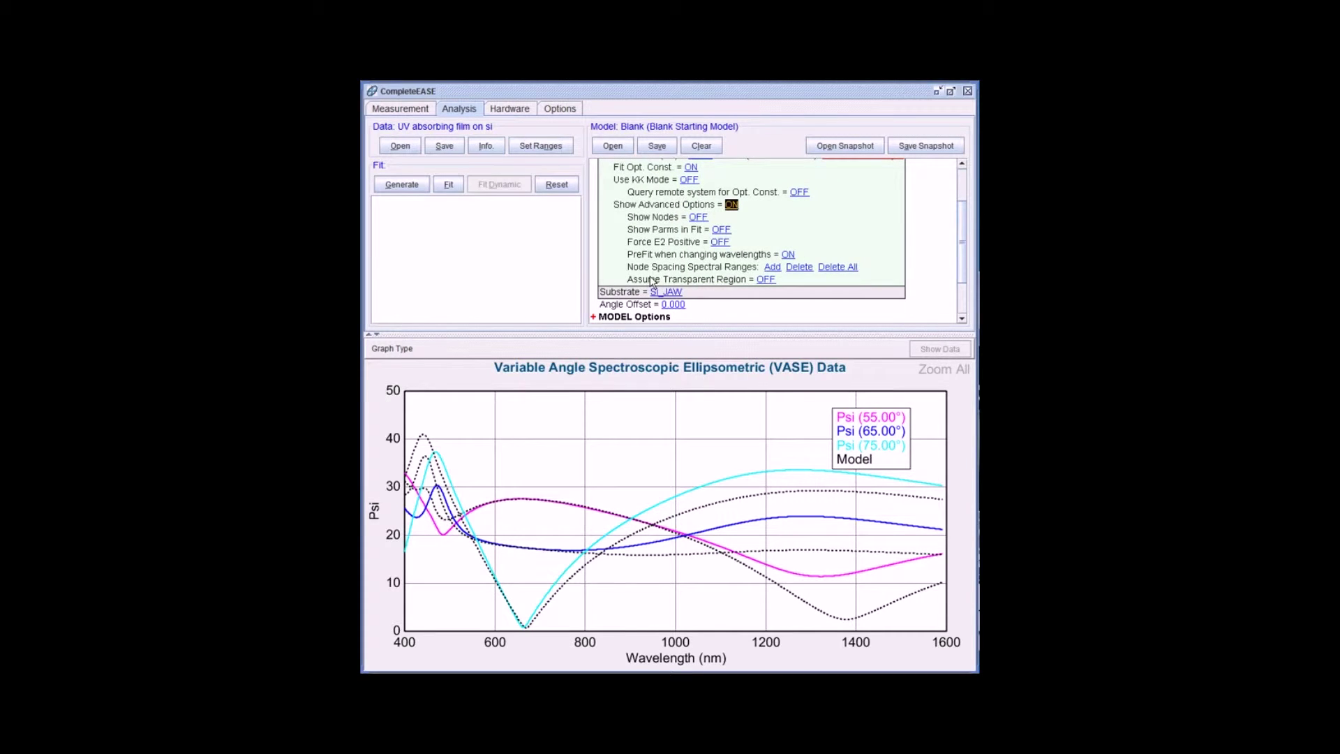
click(763, 280)
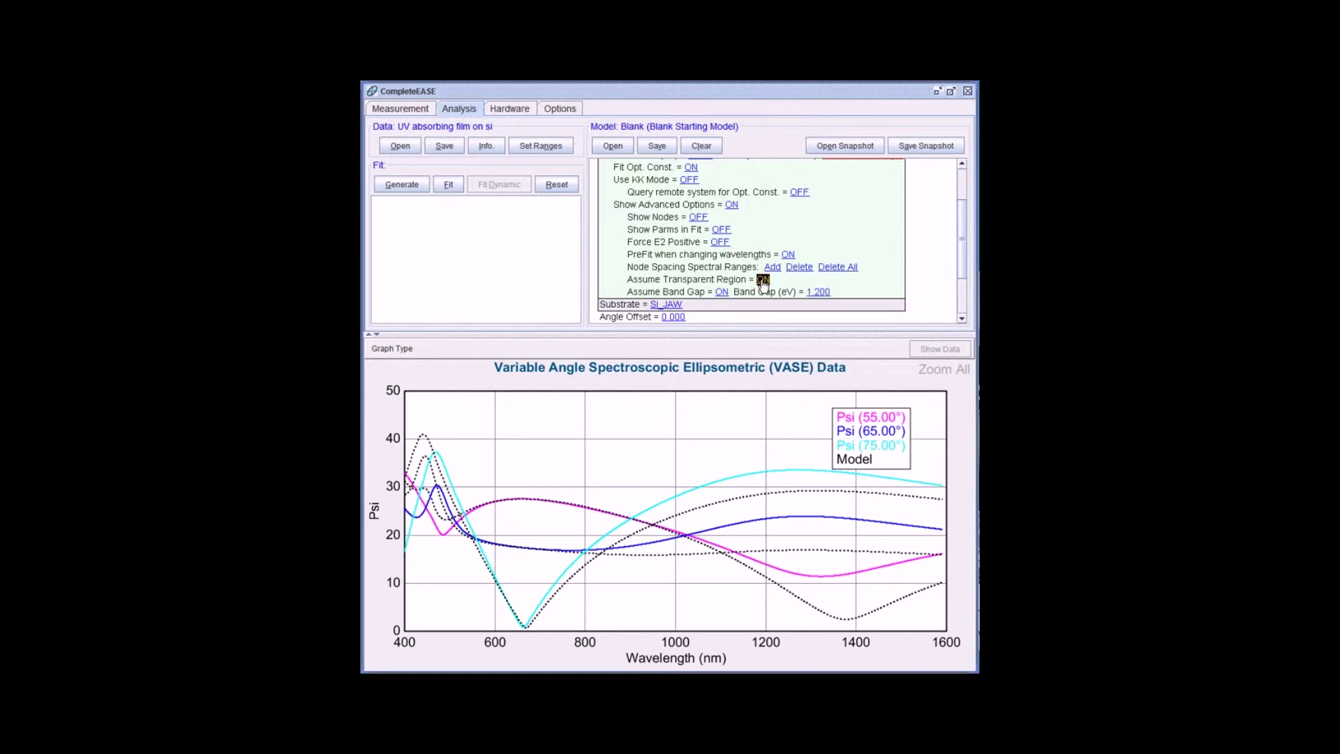
click(721, 293)
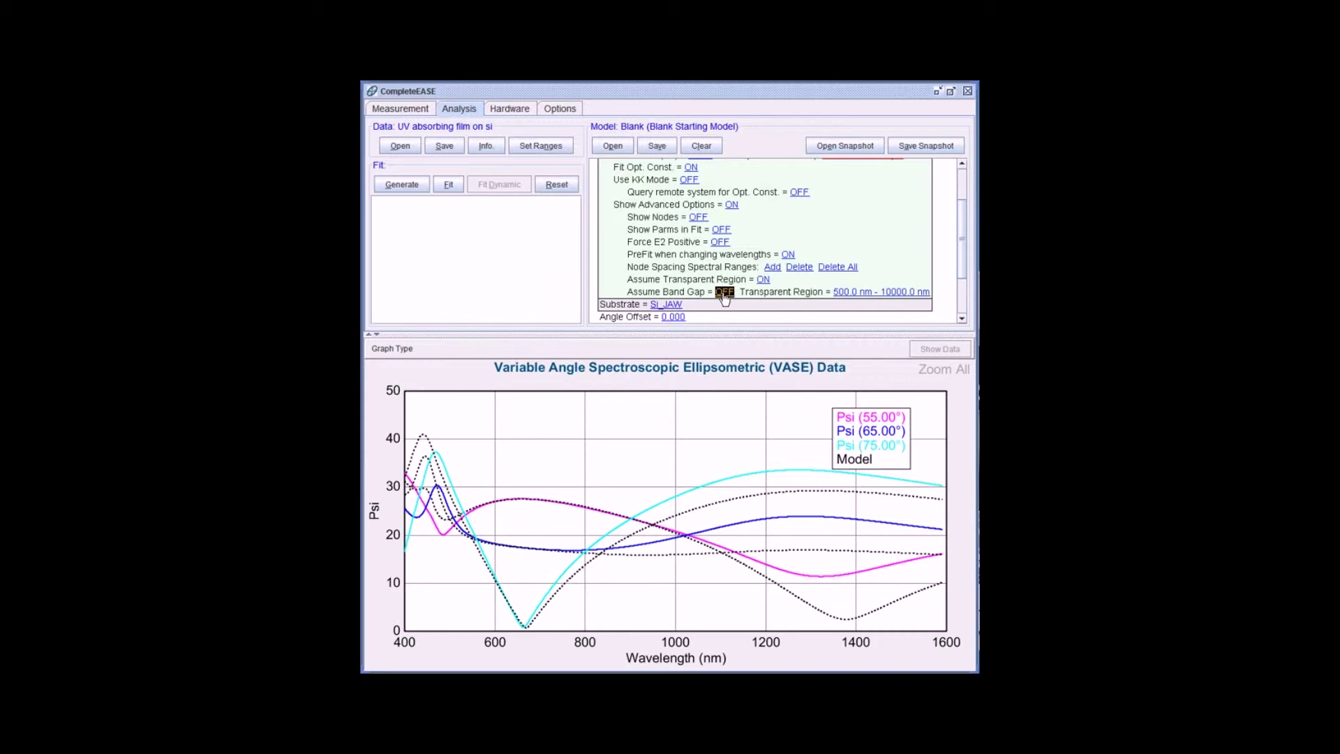
Step: Set the B-Spline layer's assumed transparent region to 400–1600 nm
click(865, 294)
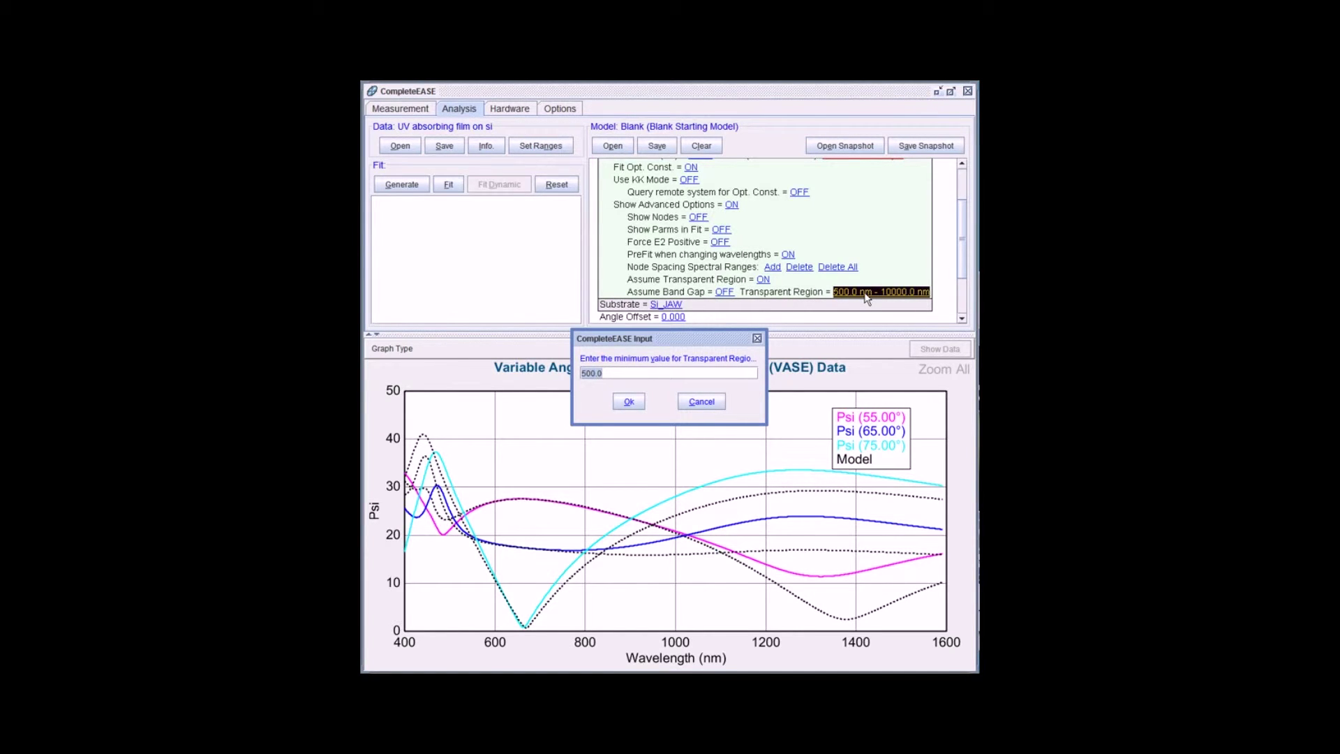
text(4)
key(Return)
text(1600)
key(Return)
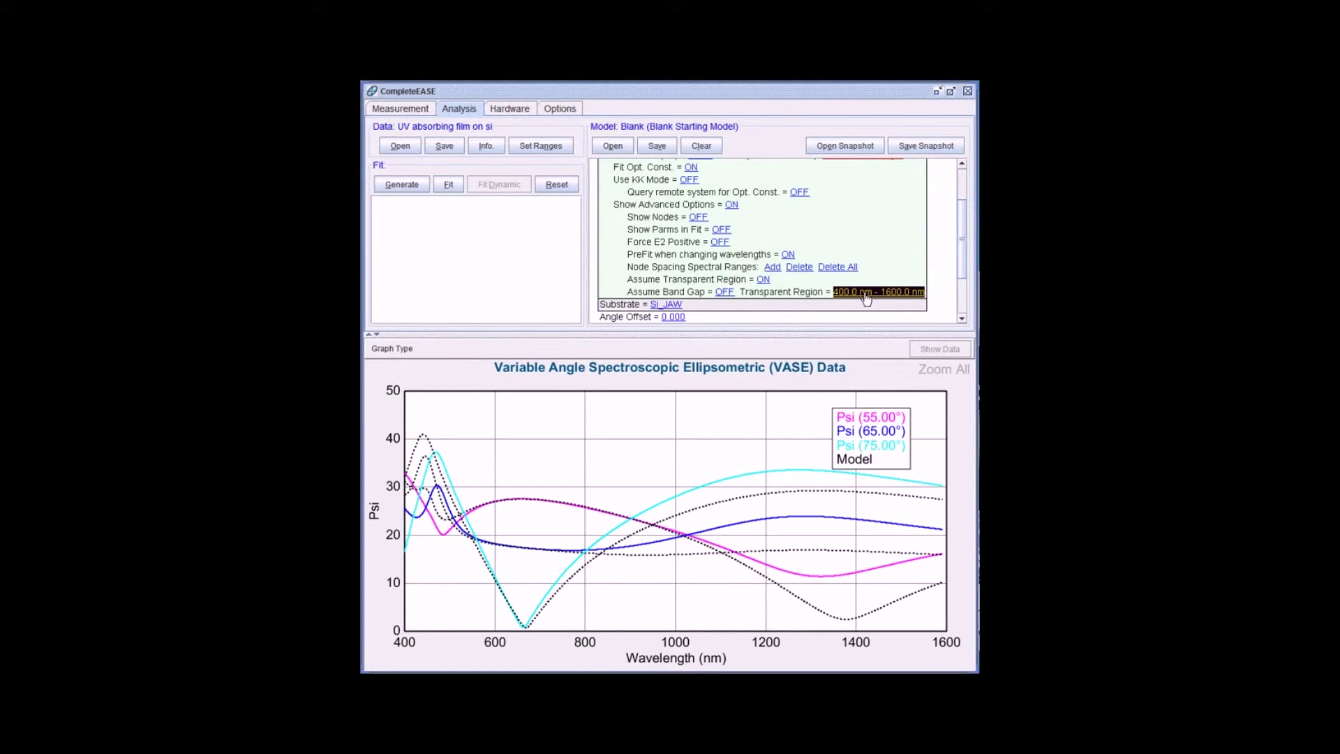
Step: Make the B-Spline layer's thickness a fit parameter and fit the model to the measured data
scroll(862, 300, up, 2)
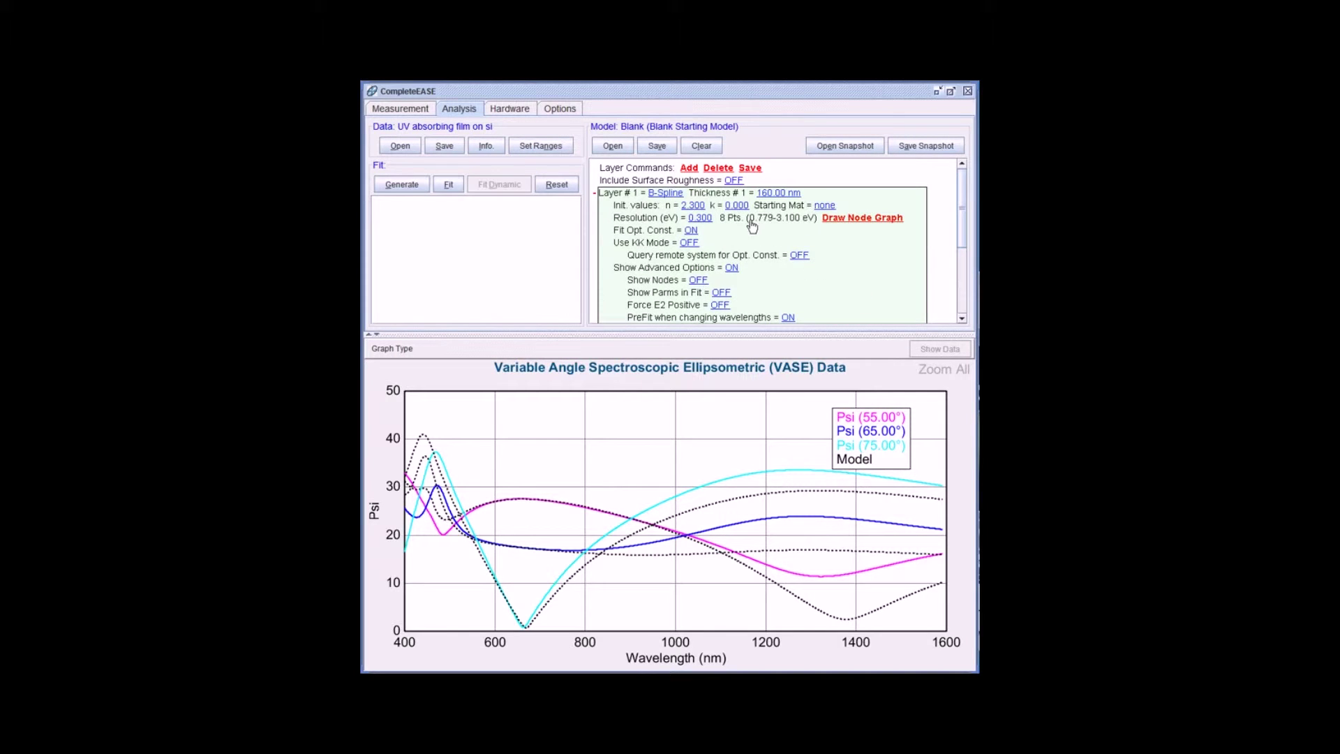
click(789, 196)
click(448, 184)
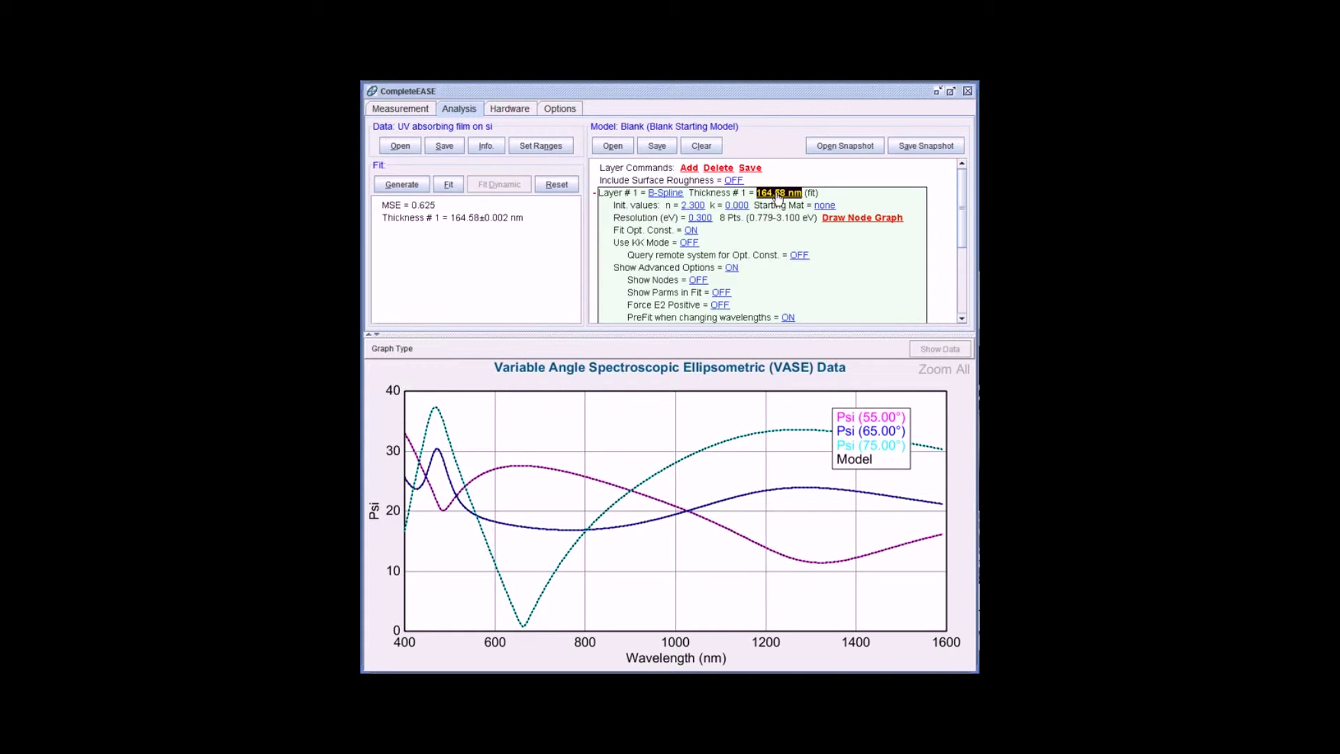
Step: Graph the fitted B-Spline layer's optical constants, check the transparent region settings, and return to the Psi data graph
click(663, 195)
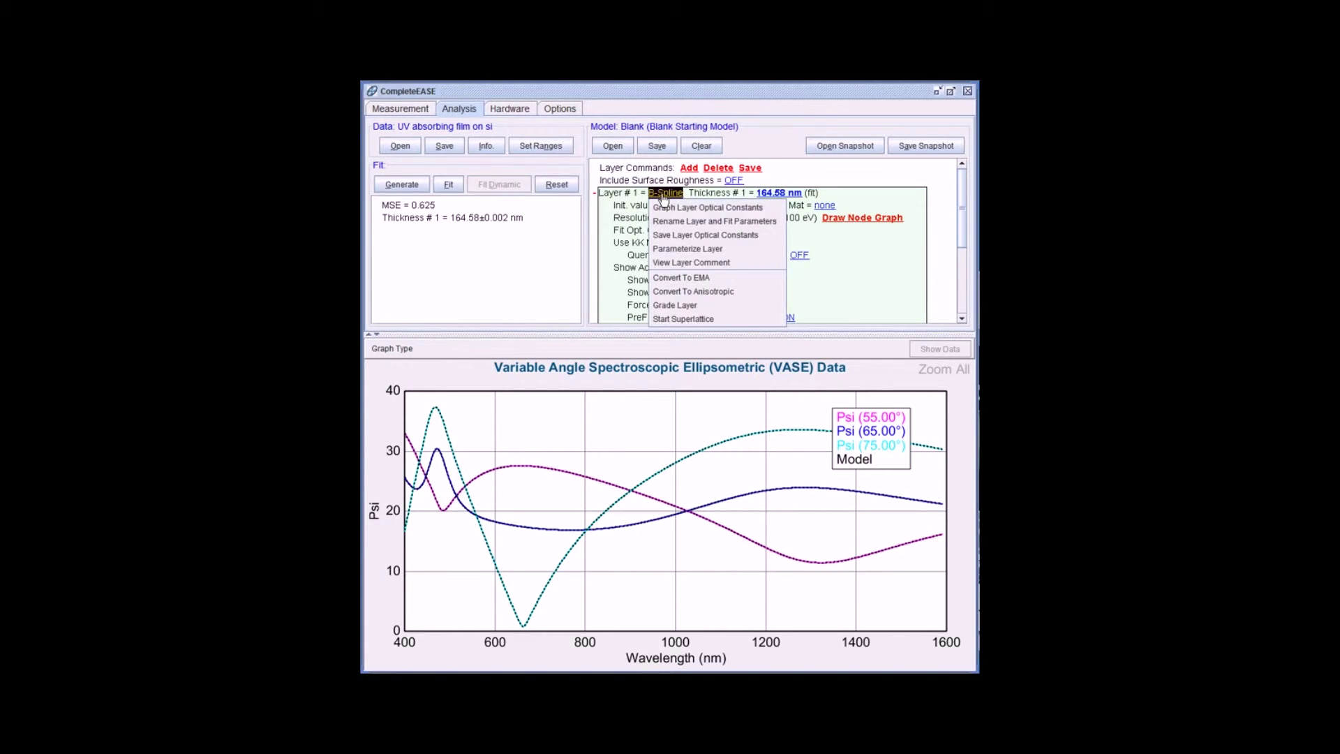
click(664, 208)
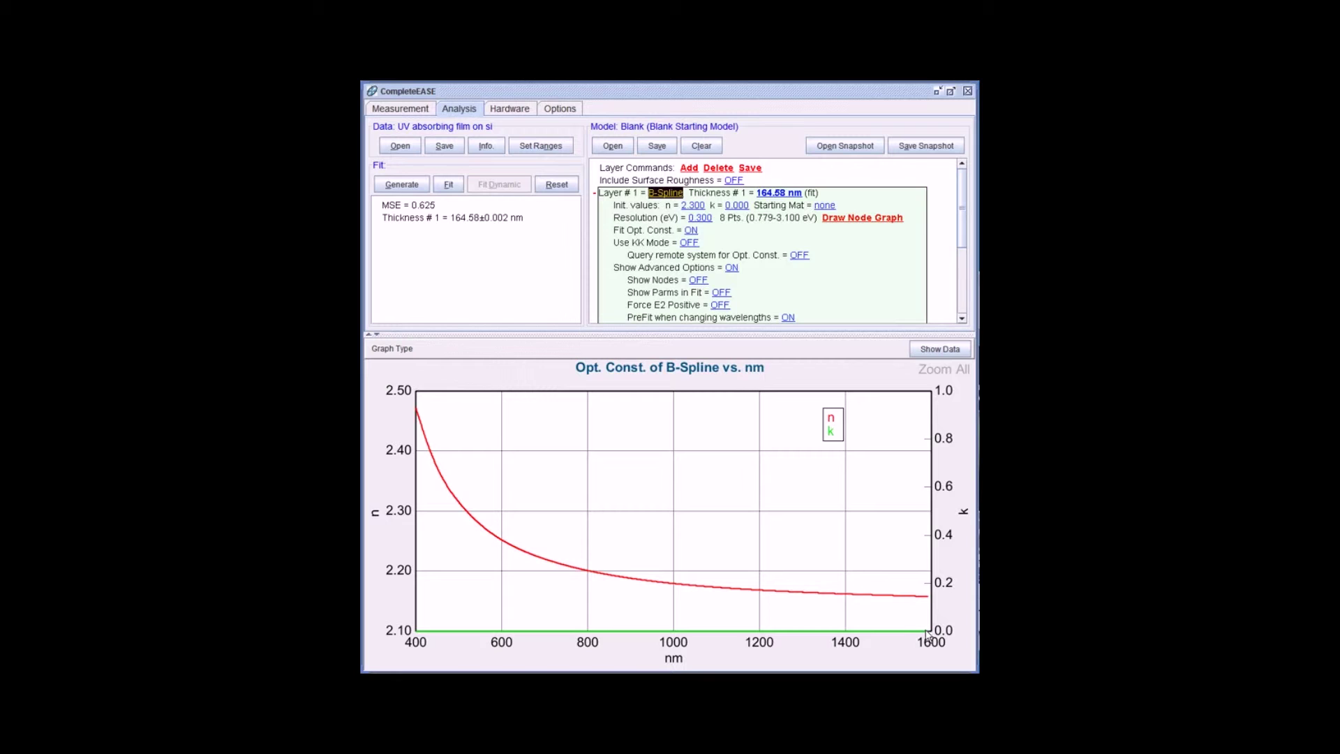
scroll(825, 306, down, 3)
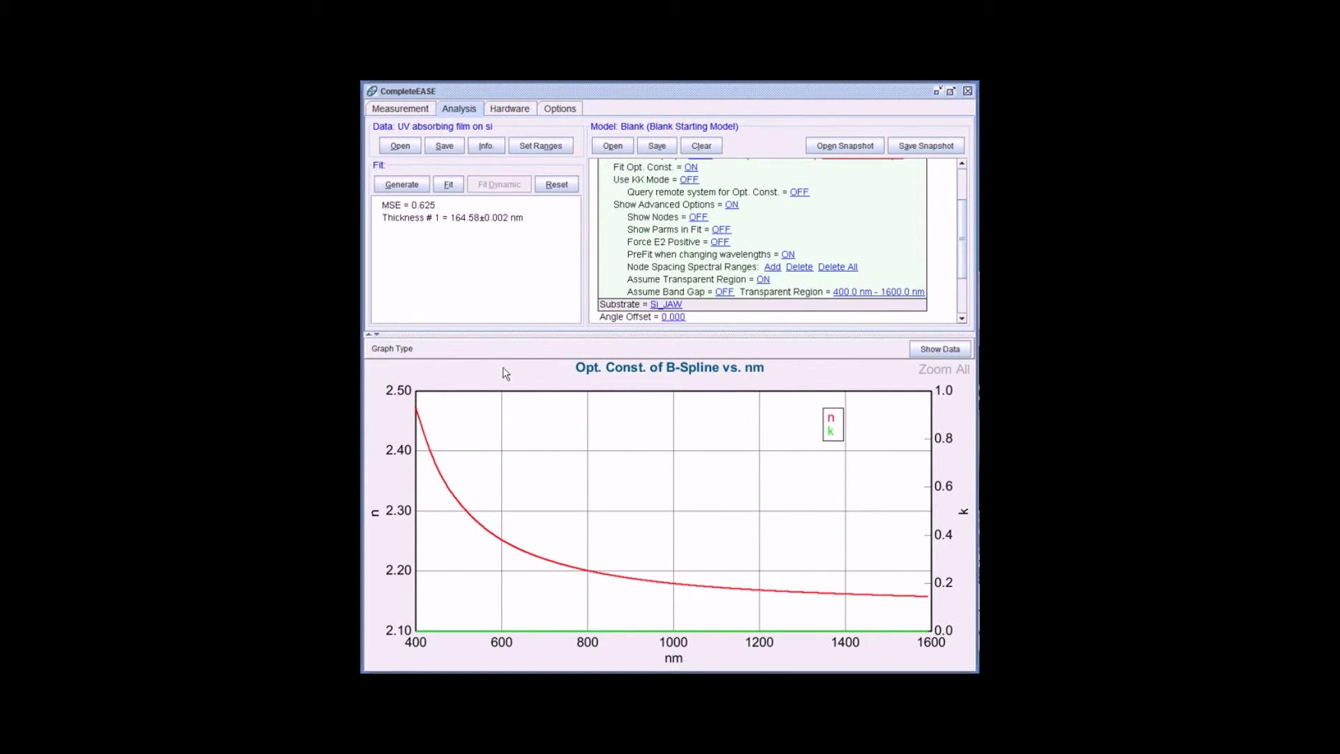
click(392, 351)
click(392, 365)
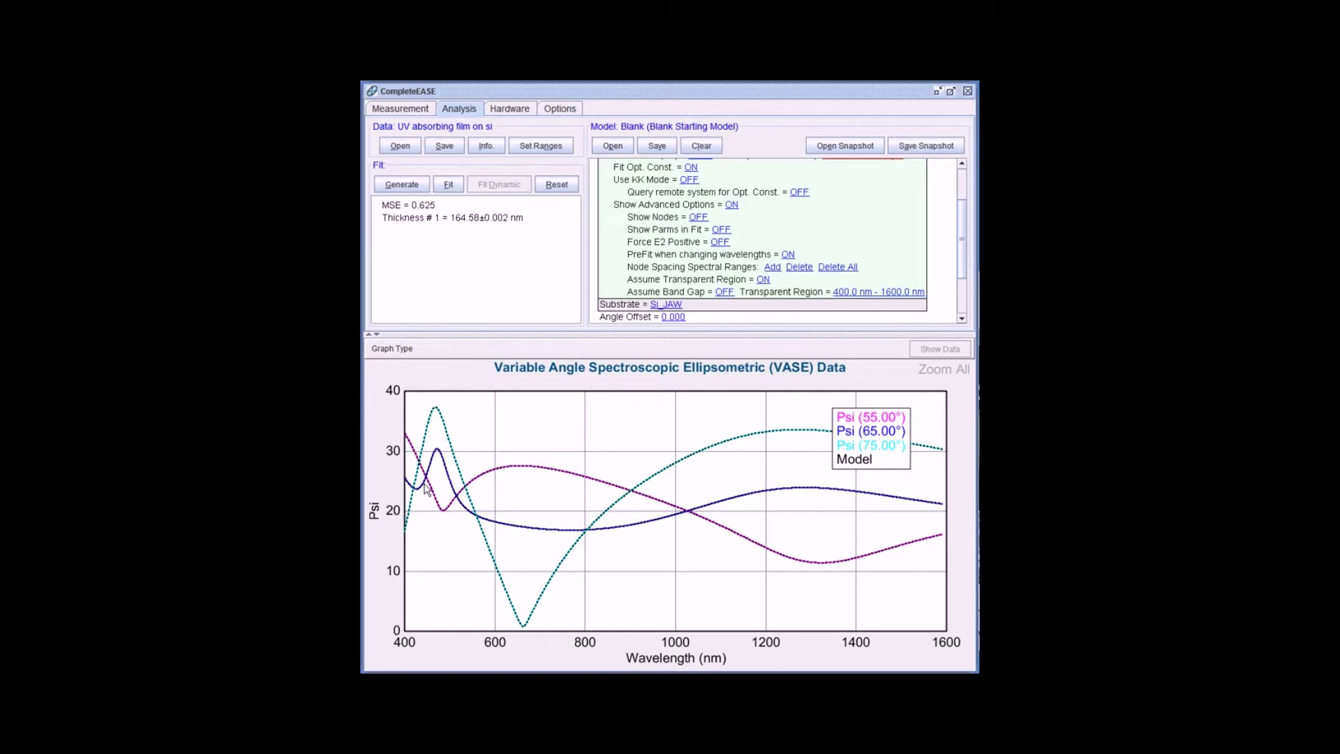
Step: Expand the model's other options and set the wavelength range expansion fit increment to 0.3 eV
scroll(789, 283, up, 2)
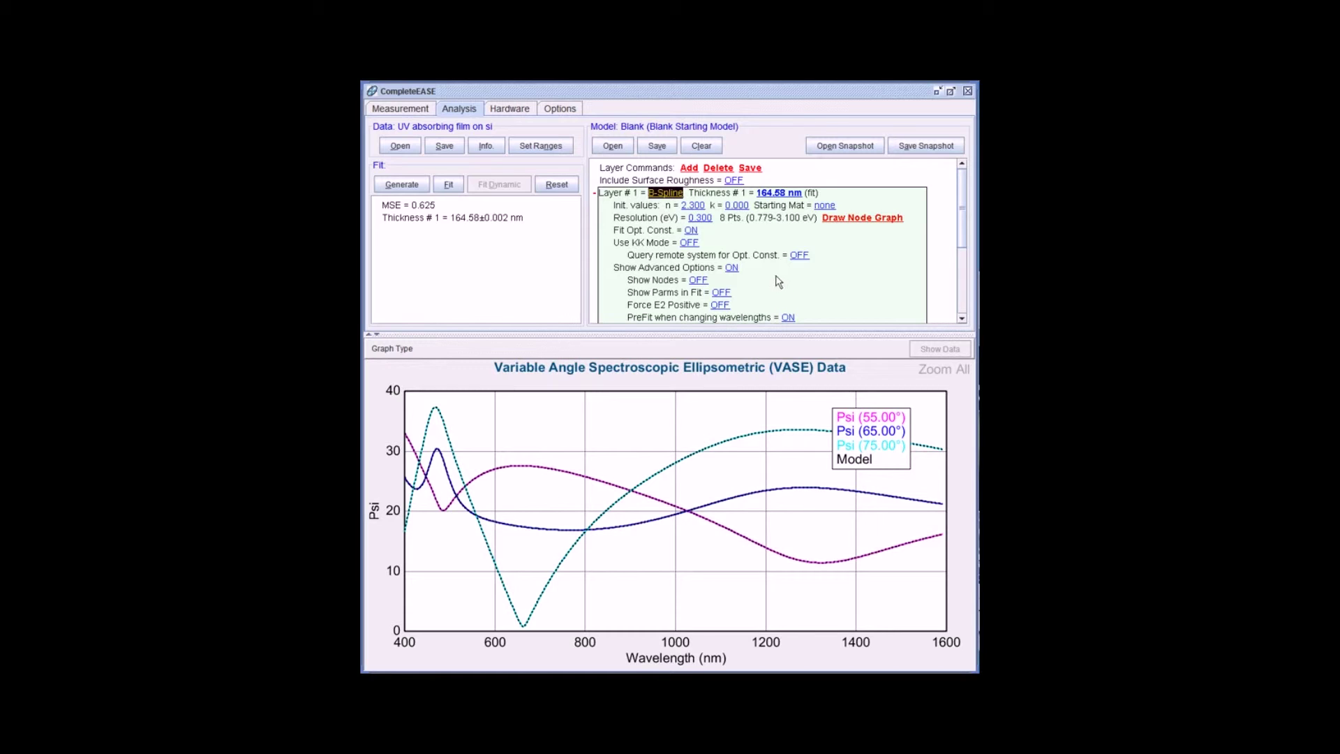
scroll(762, 273, down, 4)
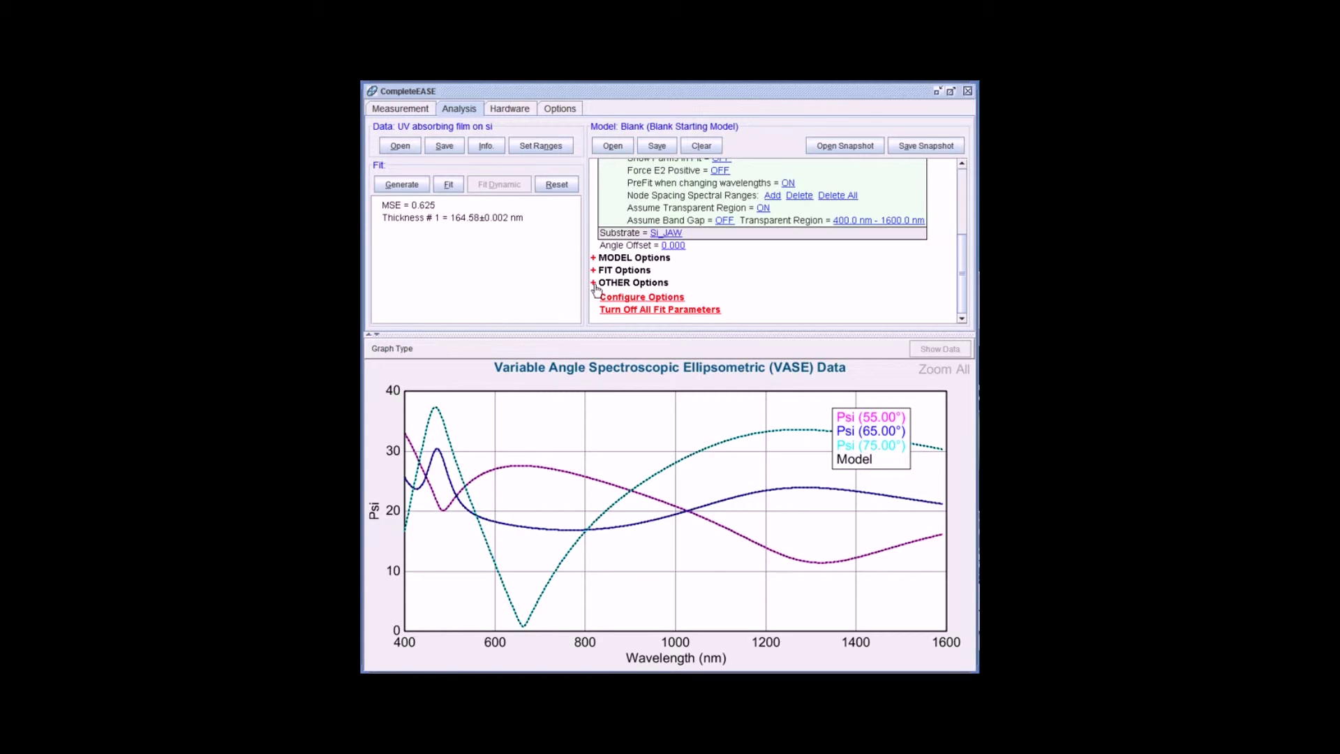
click(594, 282)
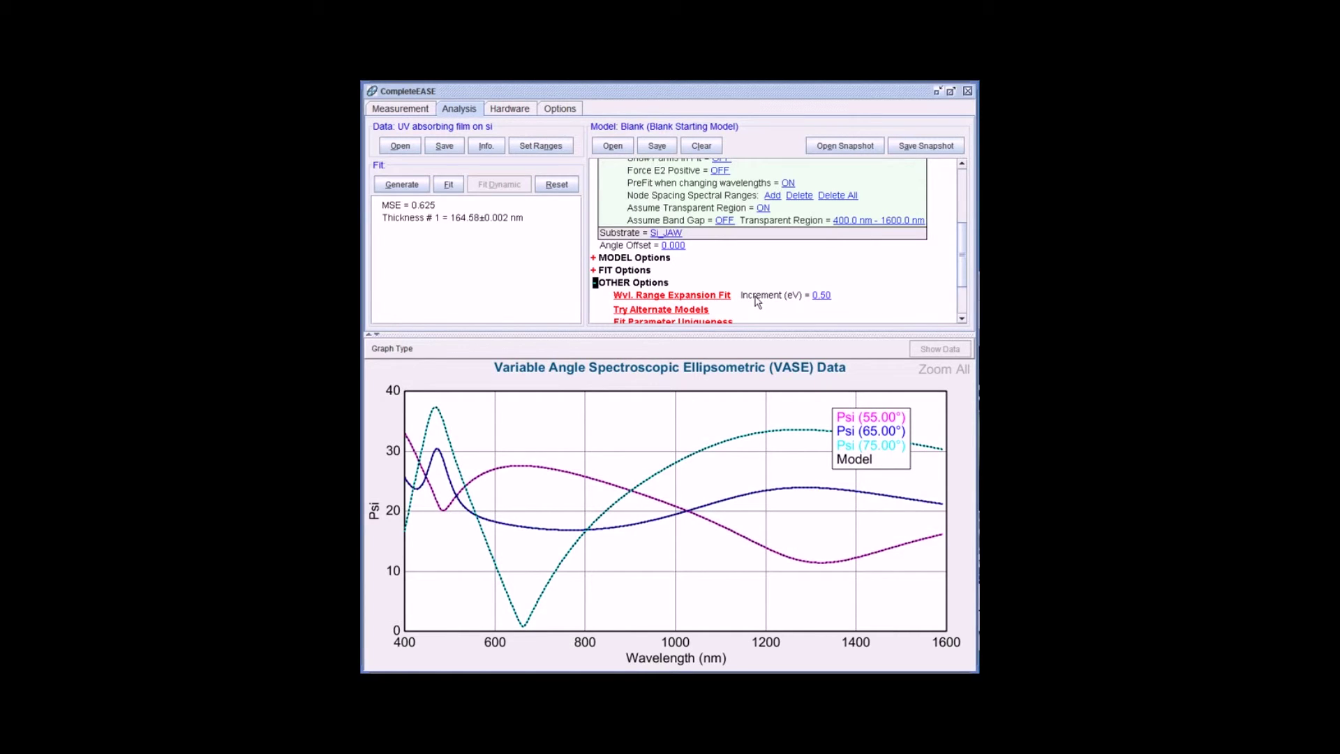
scroll(757, 301, up, 3)
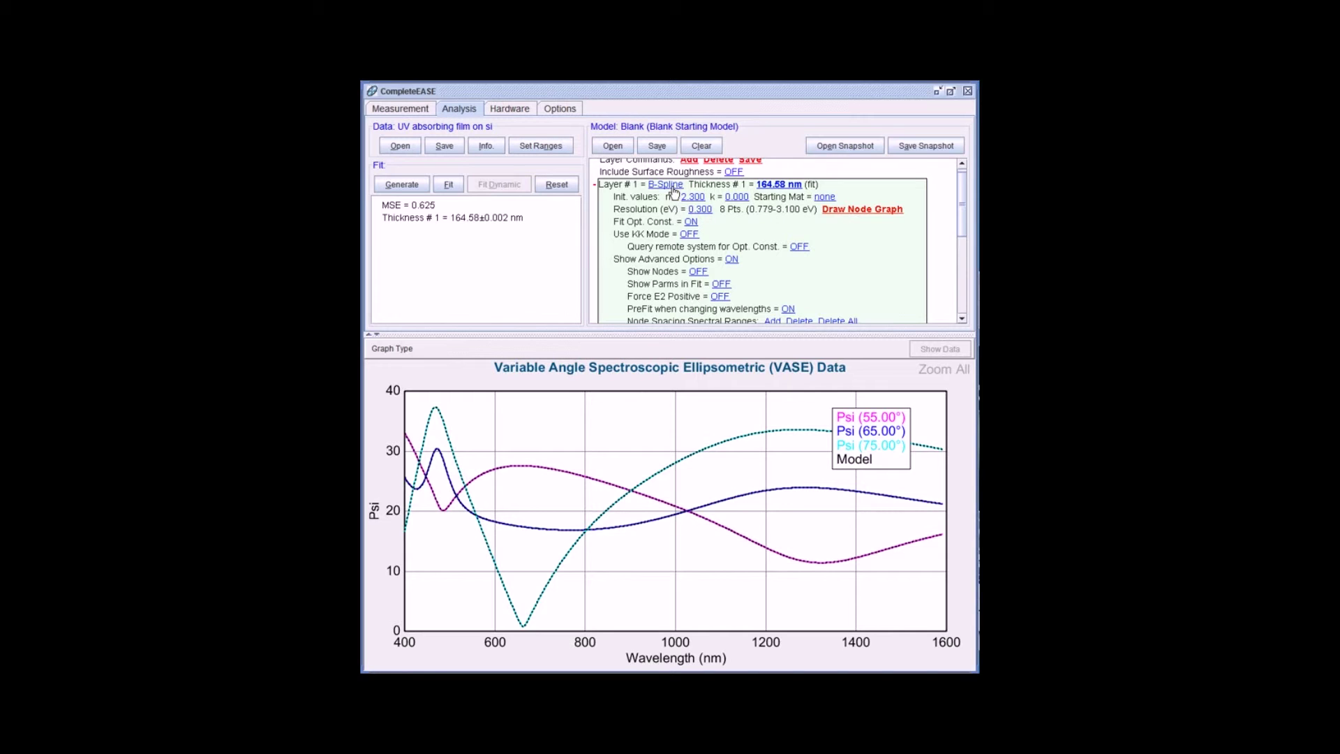
scroll(707, 215, down, 3)
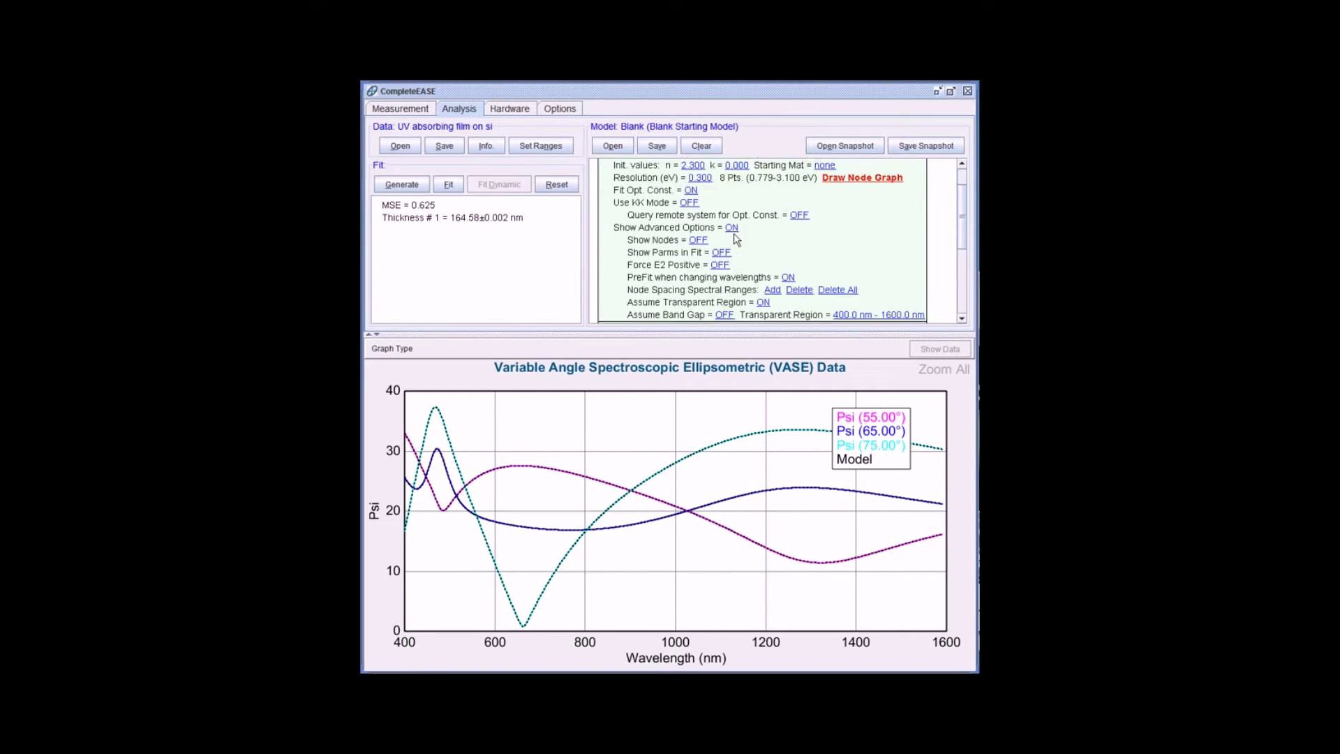
click(821, 296)
text(0.3)
key(Return)
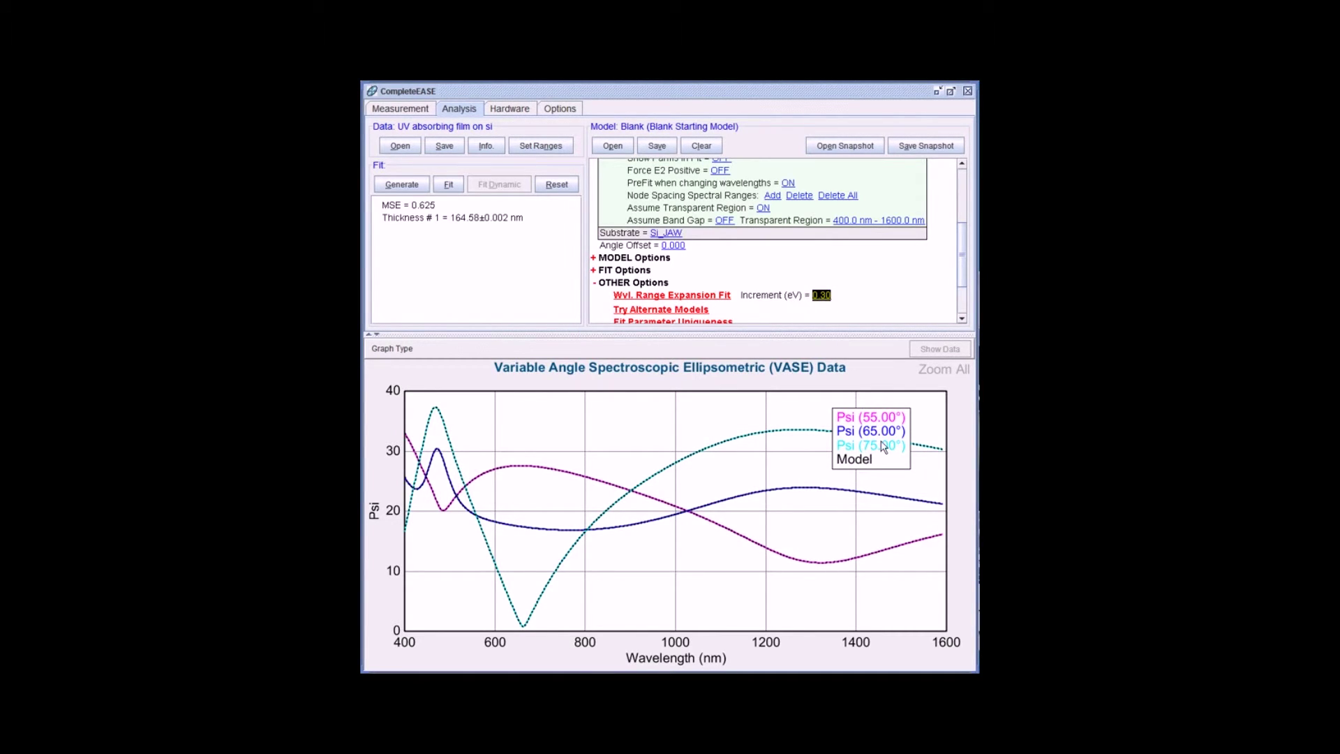
Step: Move the graph legend toward the plot's center, change the wavelength display units to eV, and return to the analysis
drag(753, 444, 643, 436)
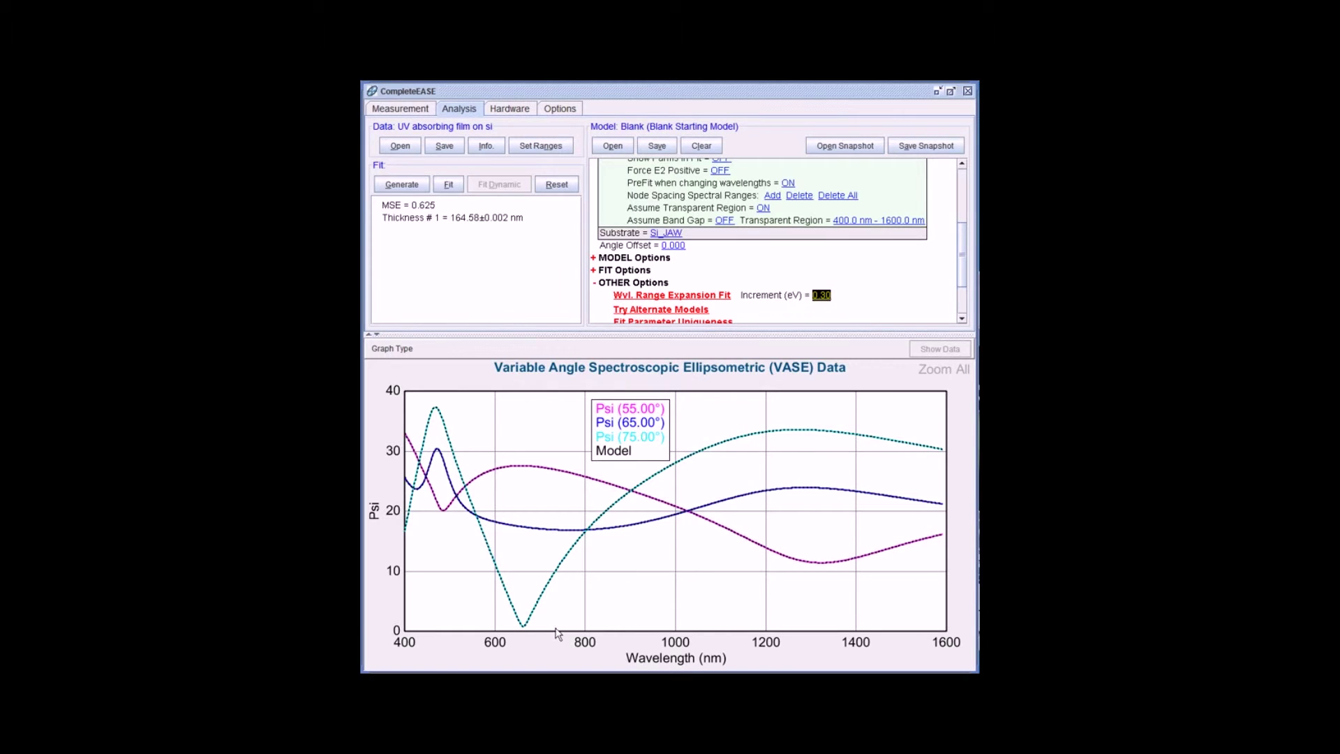
click(559, 110)
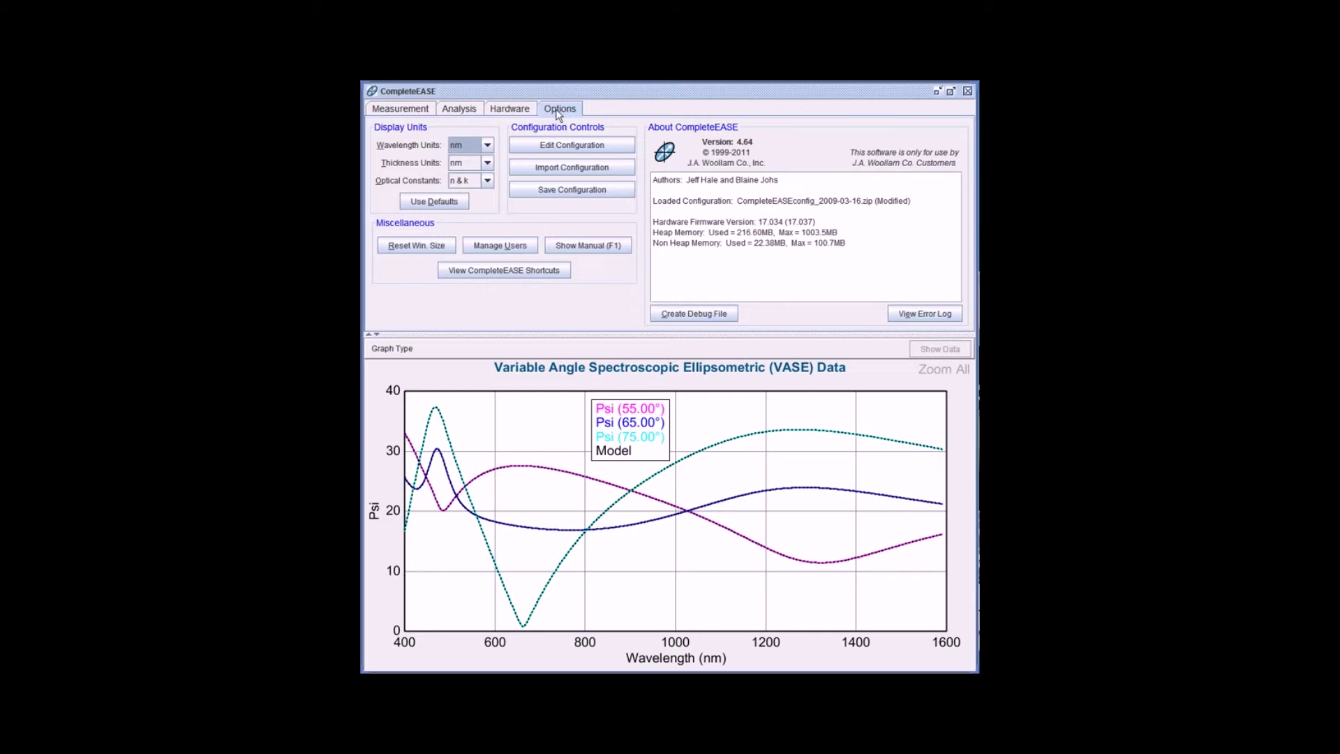
click(468, 145)
click(462, 196)
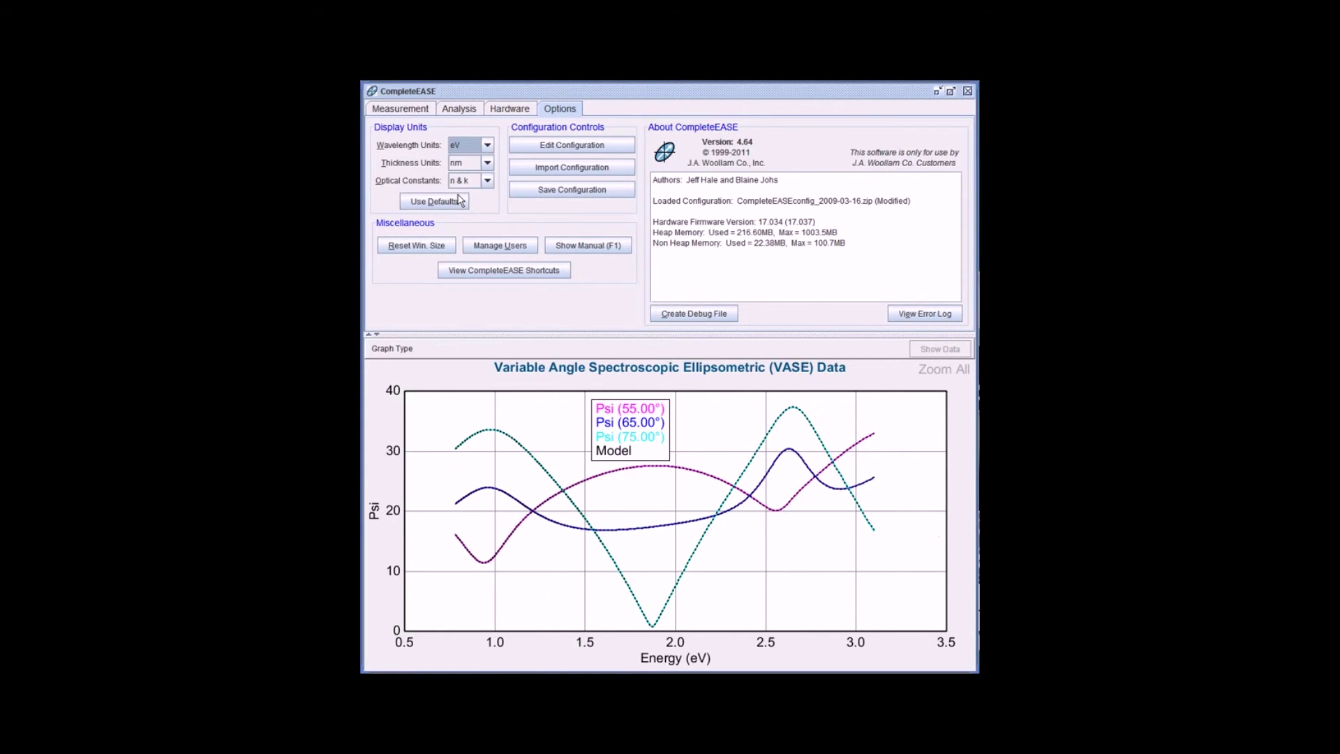
click(459, 110)
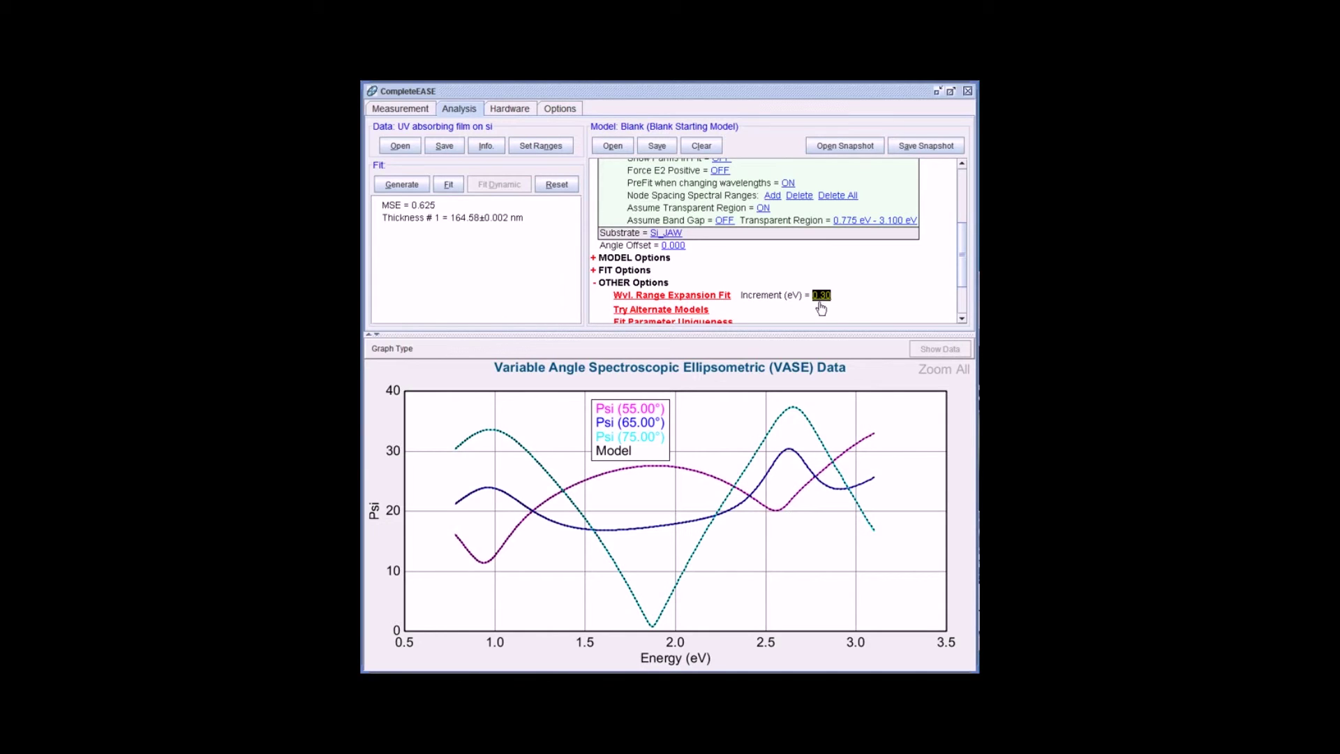
Step: Run the wavelength range expansion fit from 0.779 to 6.425 eV and move the graph legend off the overlapping Psi curves
click(639, 299)
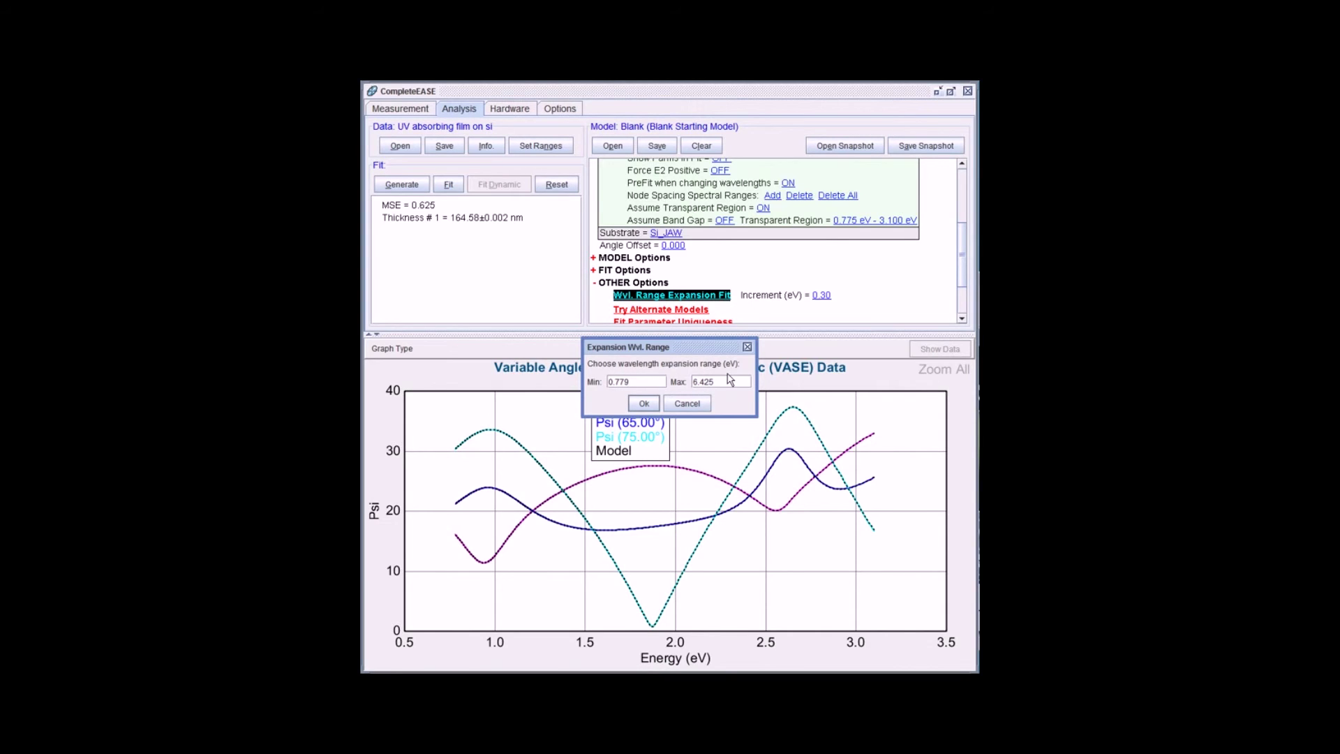
click(642, 406)
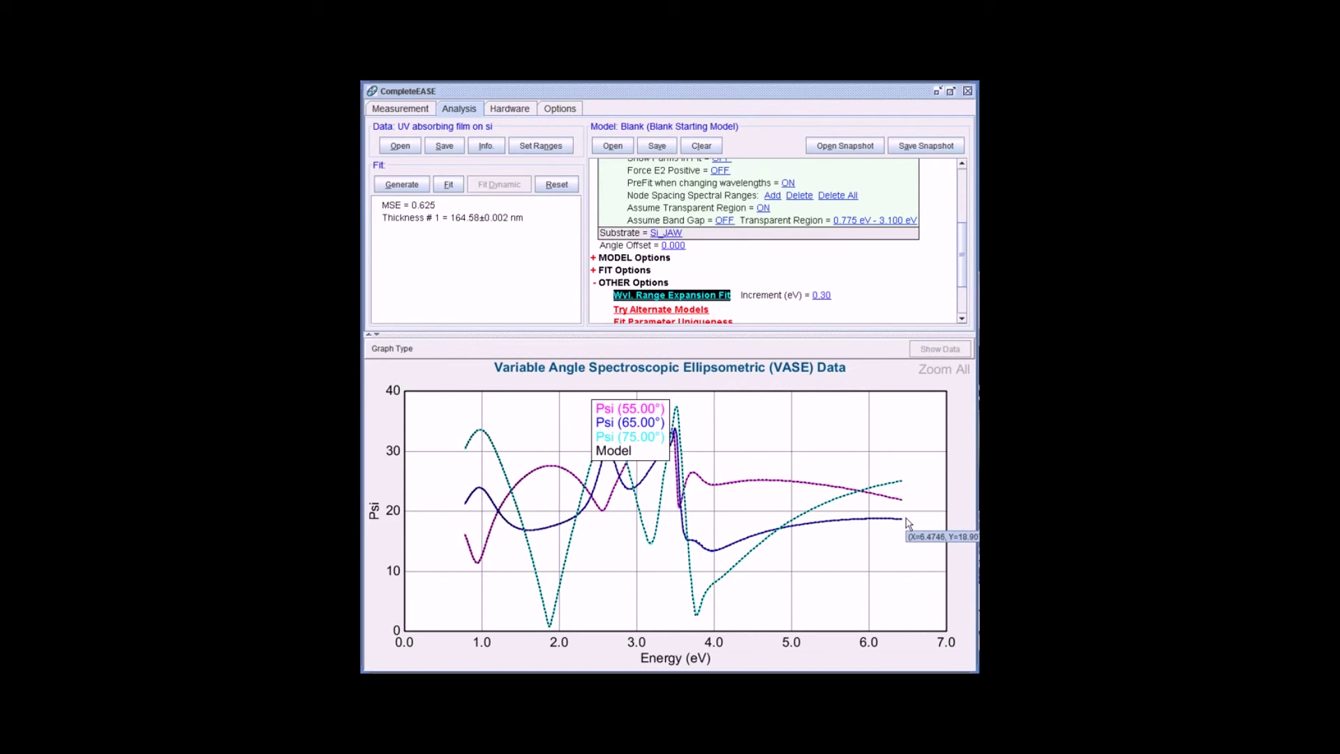
drag(636, 431, 847, 436)
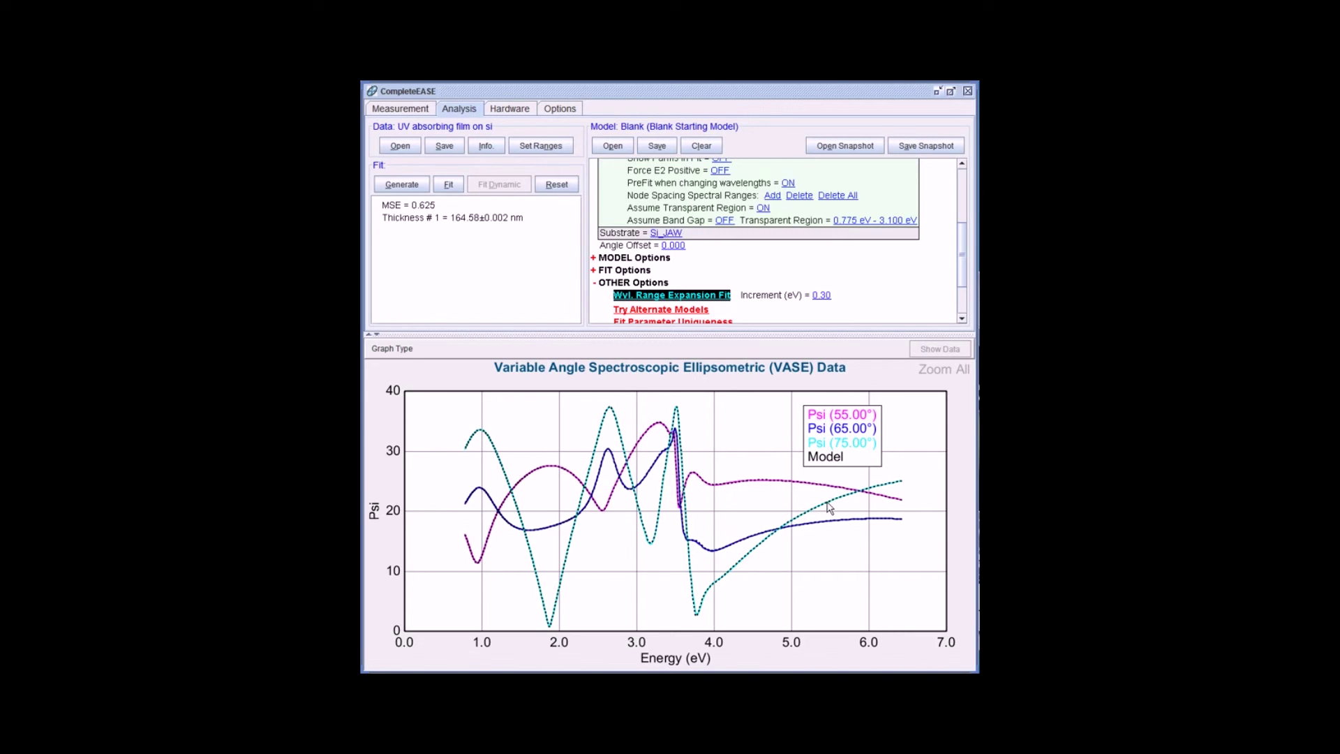
Step: Switch the wavelength display units back to nm
click(795, 499)
click(788, 504)
click(788, 503)
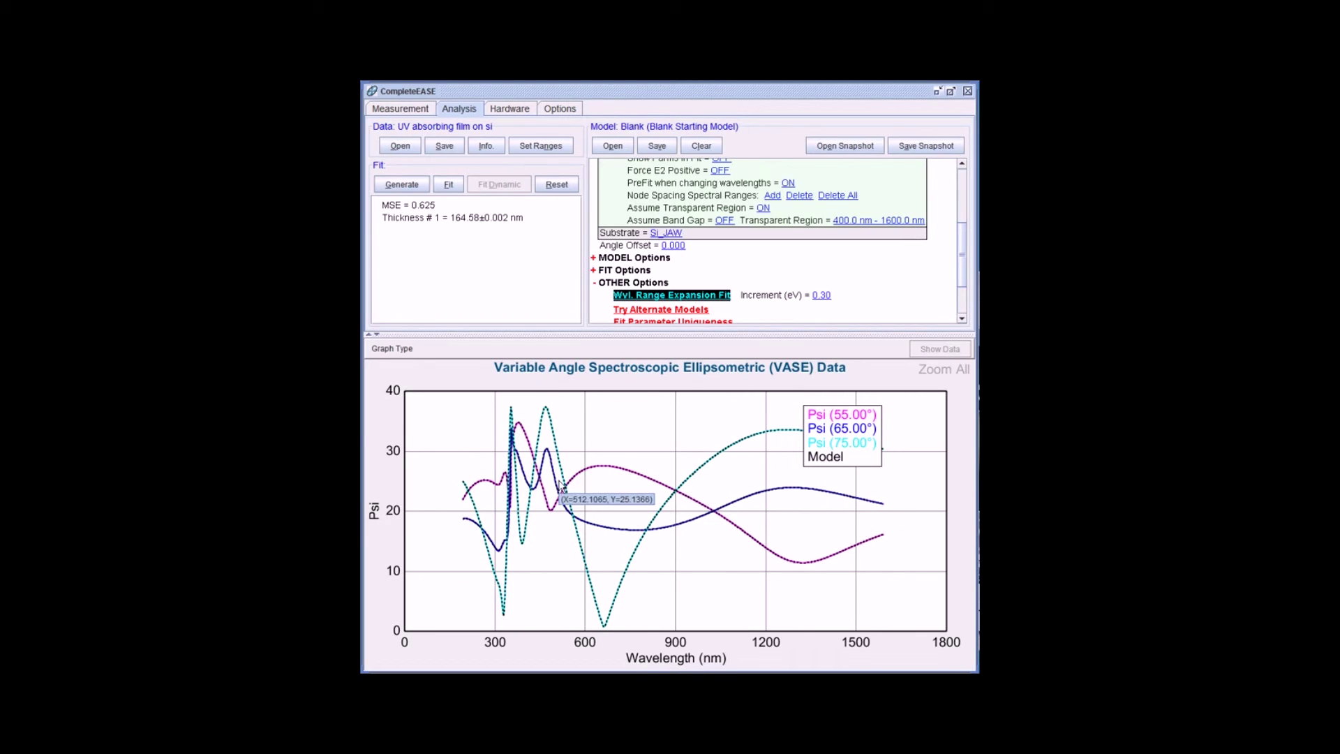
Step: Check the B-Spline layer's thickness from the expansion fit and graph its n and k over the full wavelength range
scroll(763, 278, up, 2)
scroll(763, 278, up, 2)
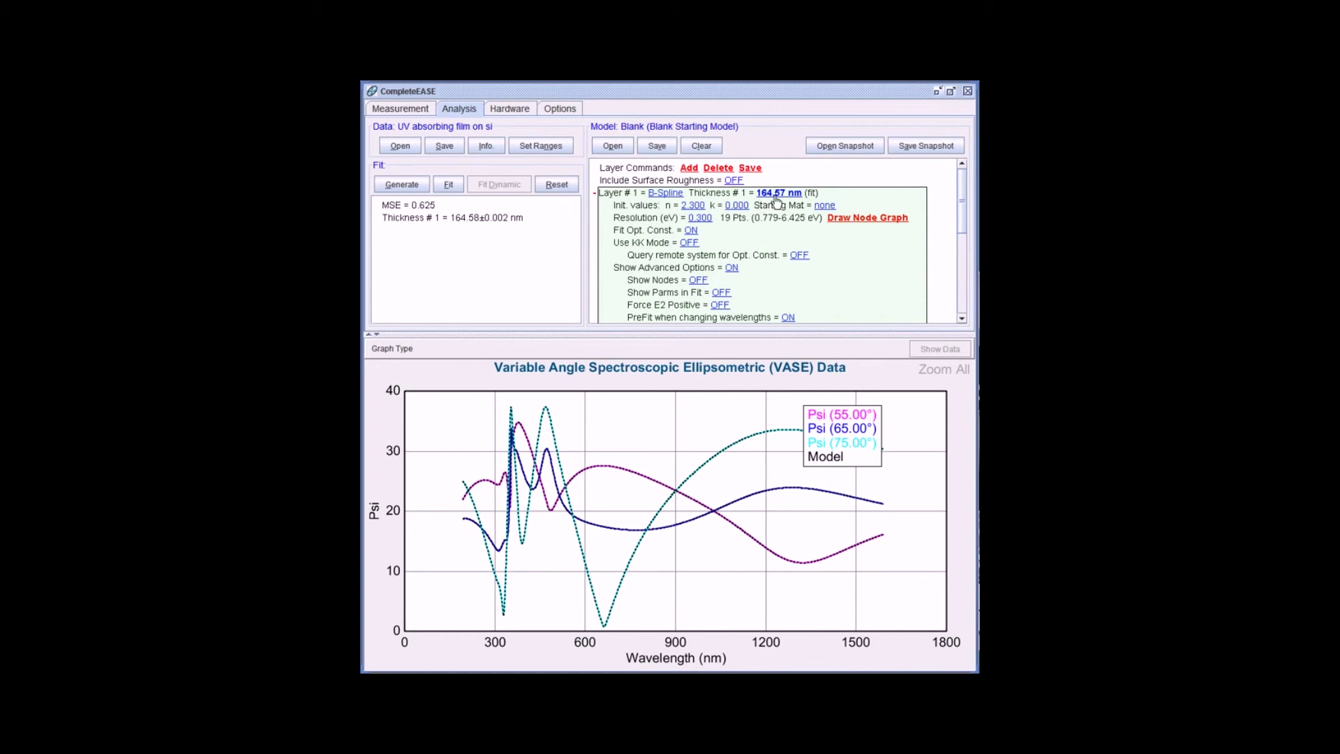
mouse_move(457, 523)
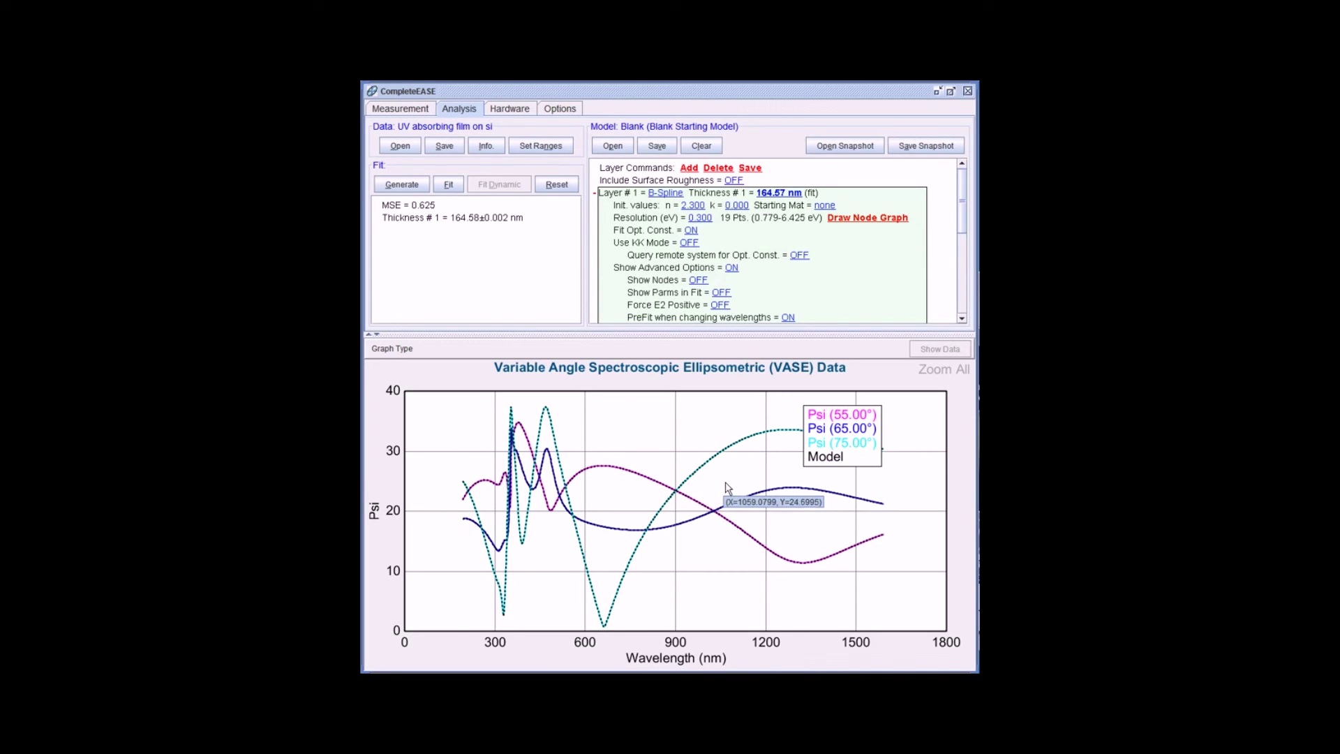
click(665, 194)
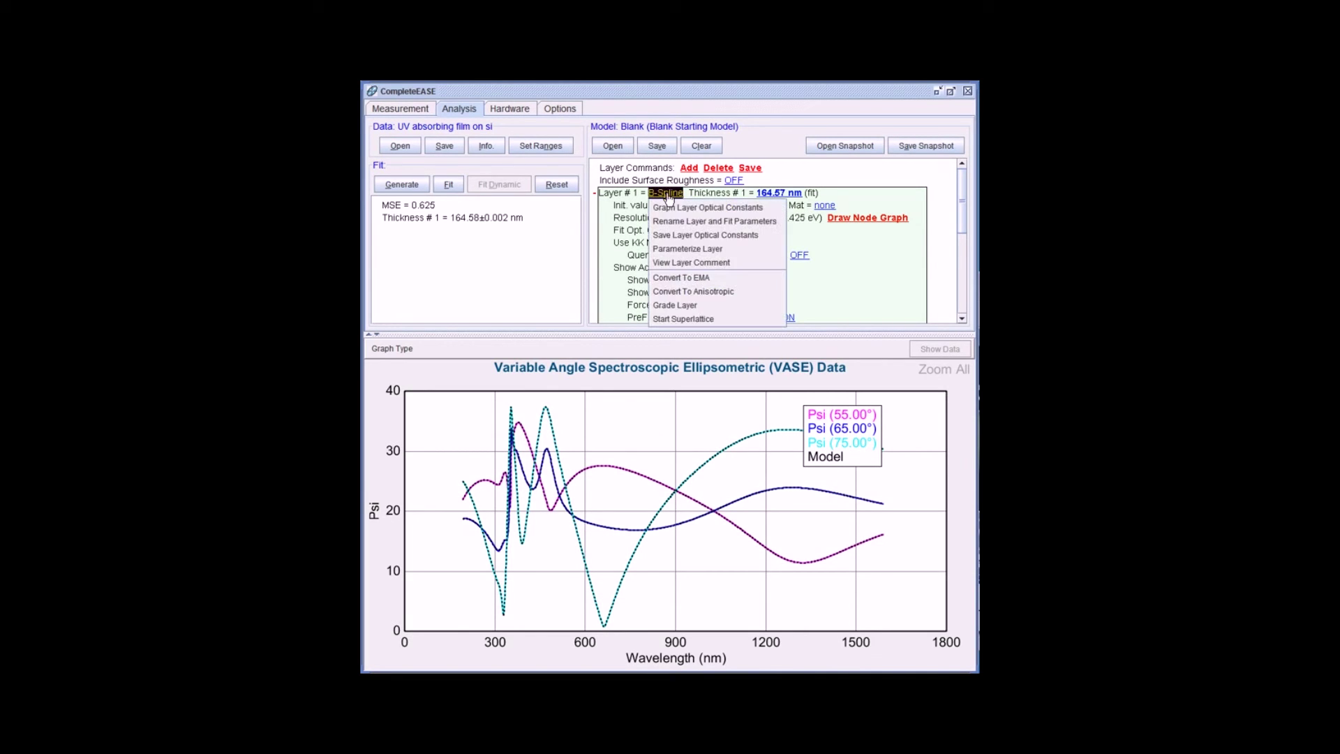
click(662, 208)
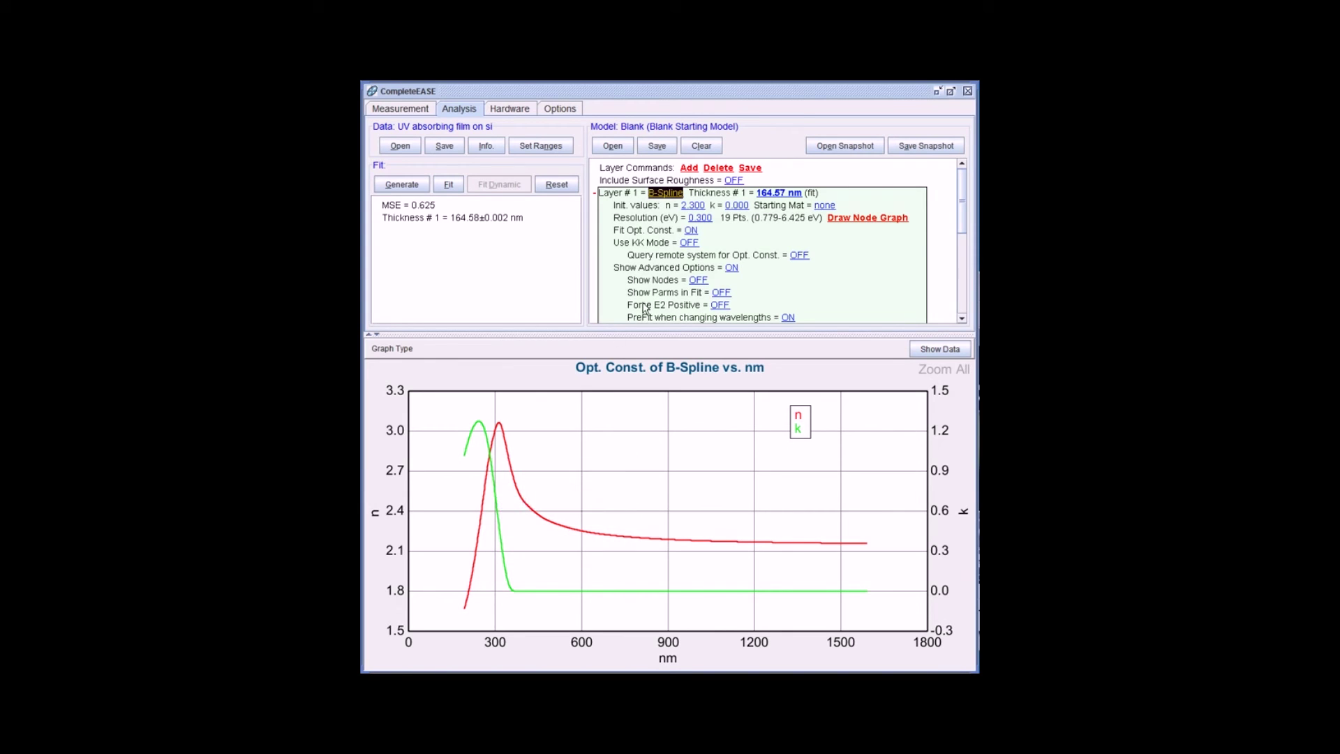
Step: Turn Use KK Mode on for the B-Spline layer and refit the full-range model
click(687, 244)
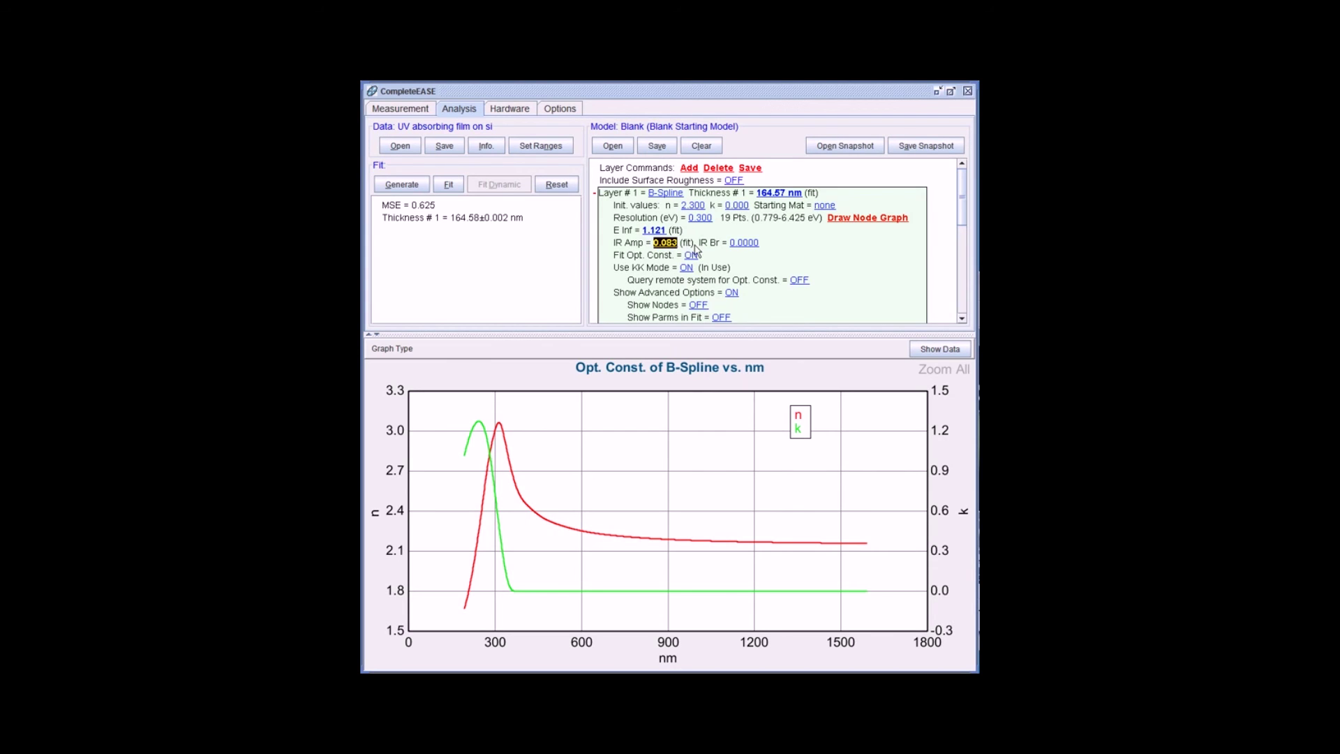
click(448, 184)
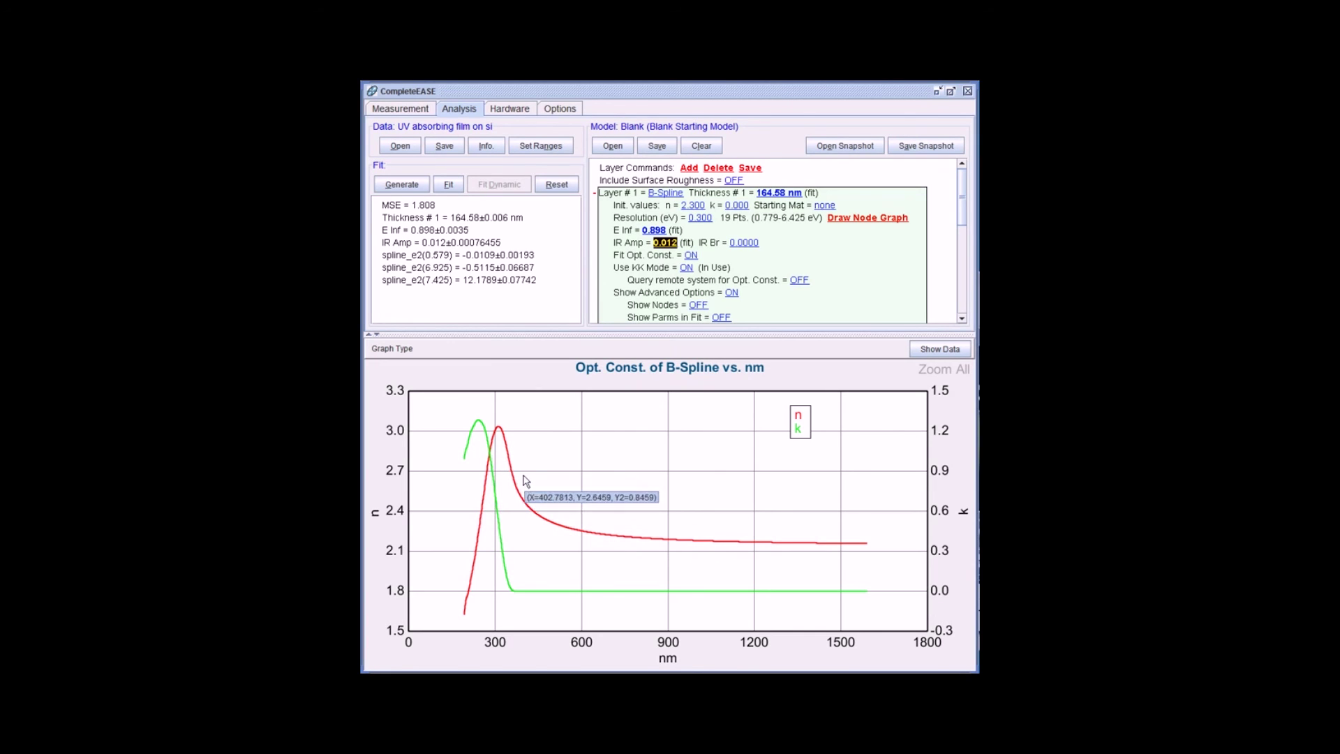
Step: Compare the KK-mode fit with the measured Psi data and graph the B-Spline layer's optical constants again
click(390, 353)
click(389, 366)
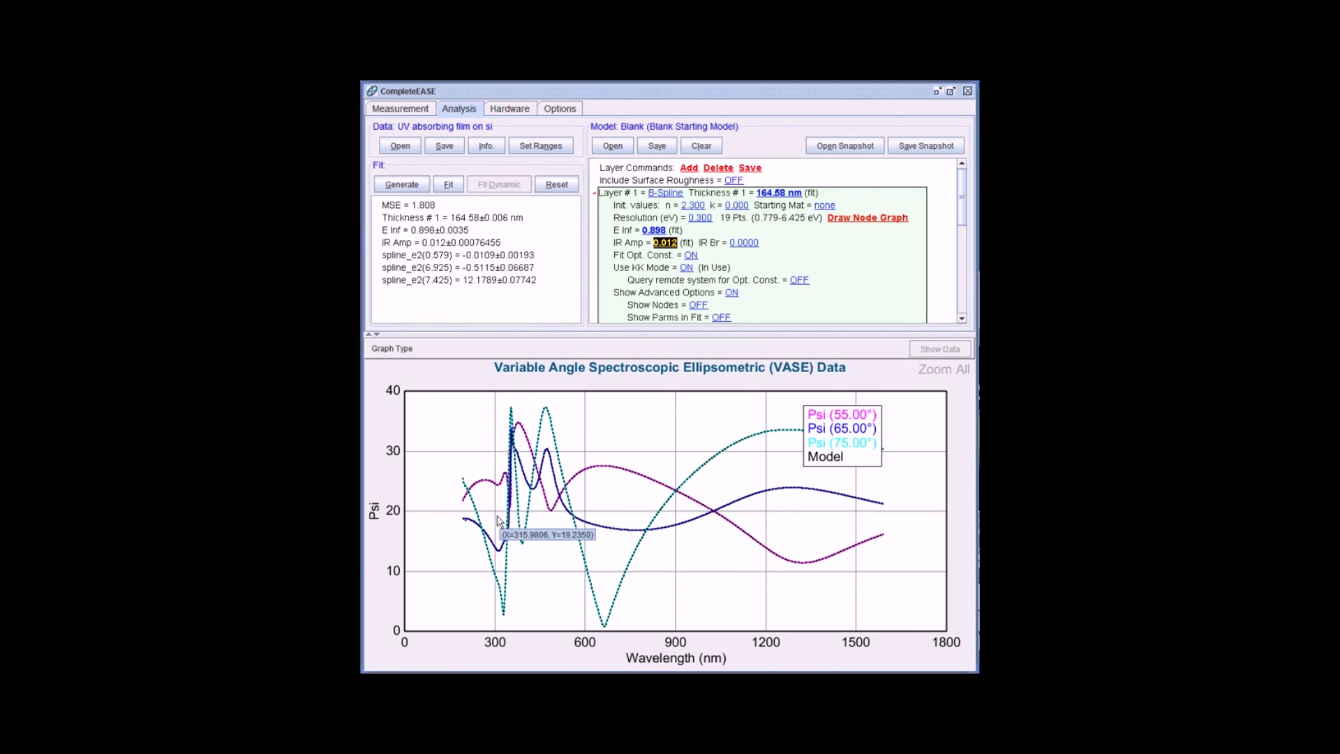
click(664, 194)
click(664, 208)
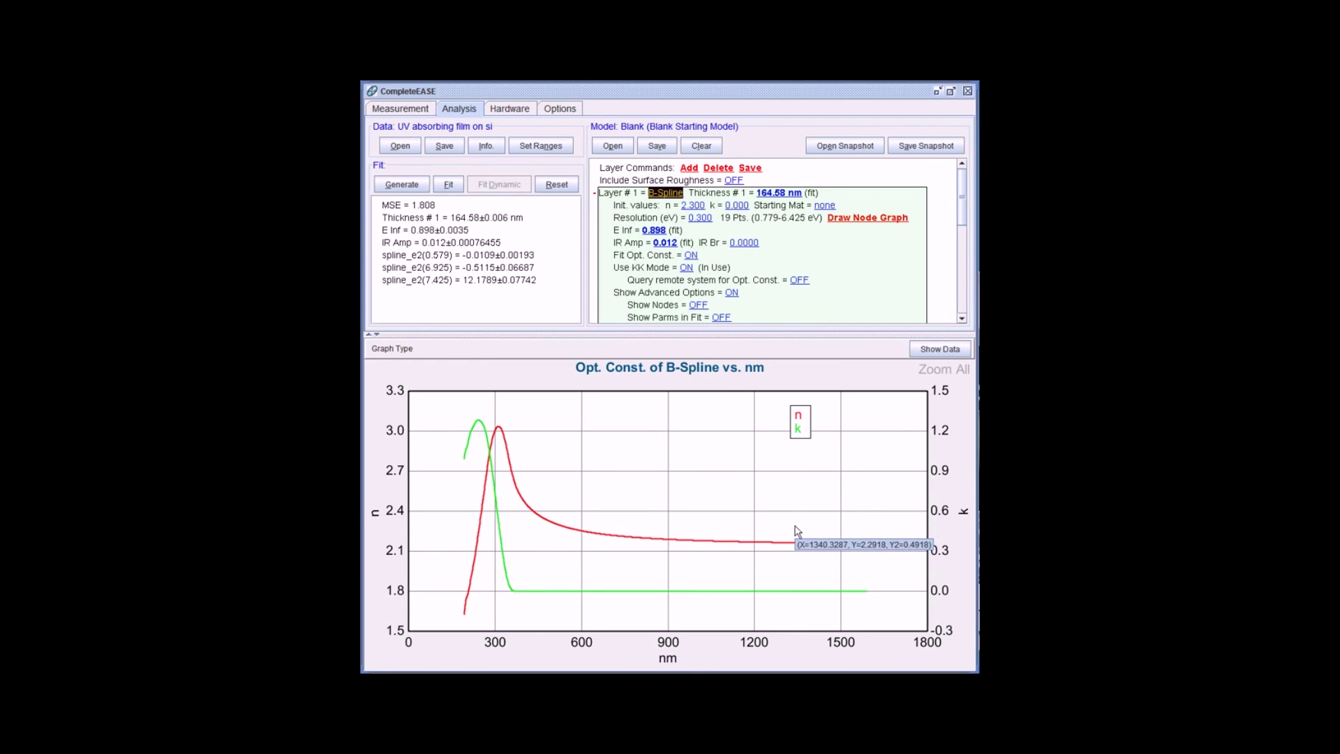